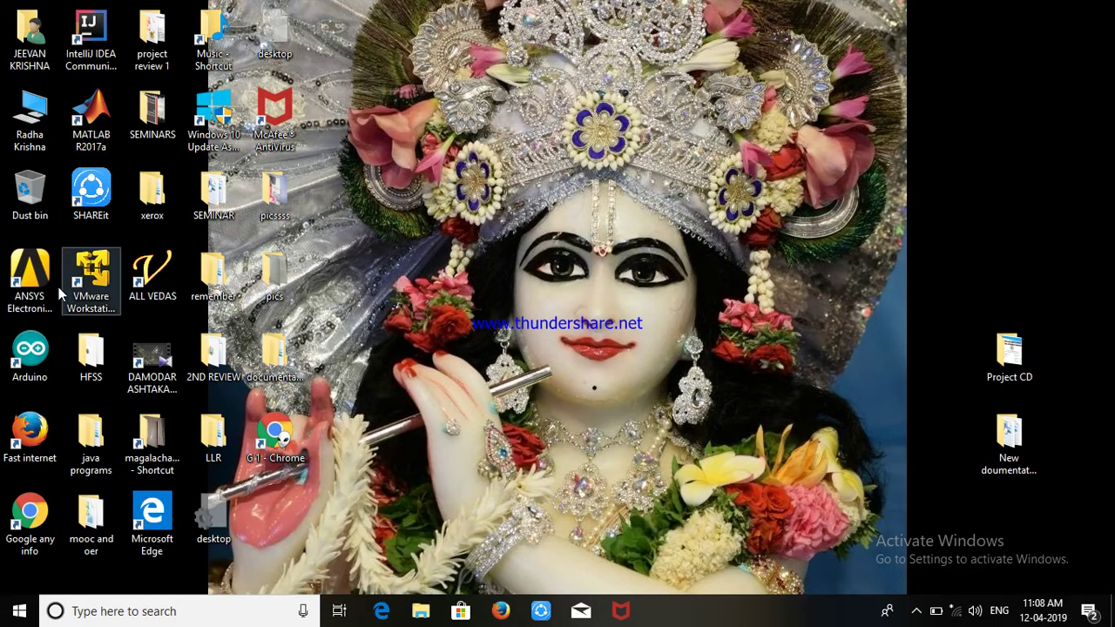
Launch ANSYS Electronics Desktop, open the strip antenna project from the Ansoft folder, and maximize its modeler window
{"action": "double_click", "coordinate": [31, 284]}
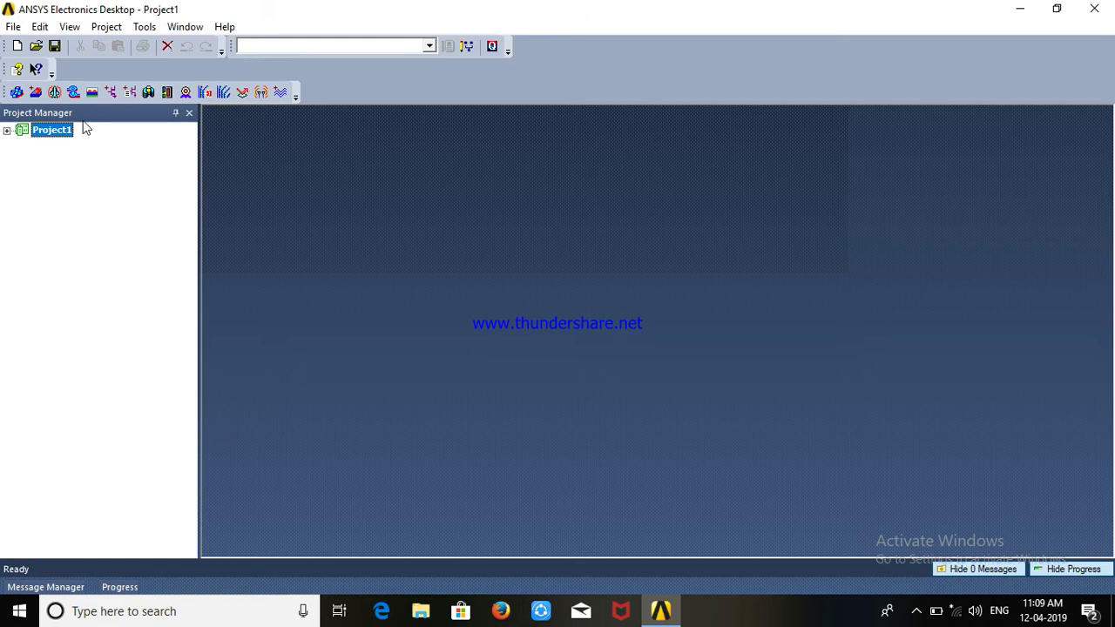
{"action": "left_click", "coordinate": [37, 48]}
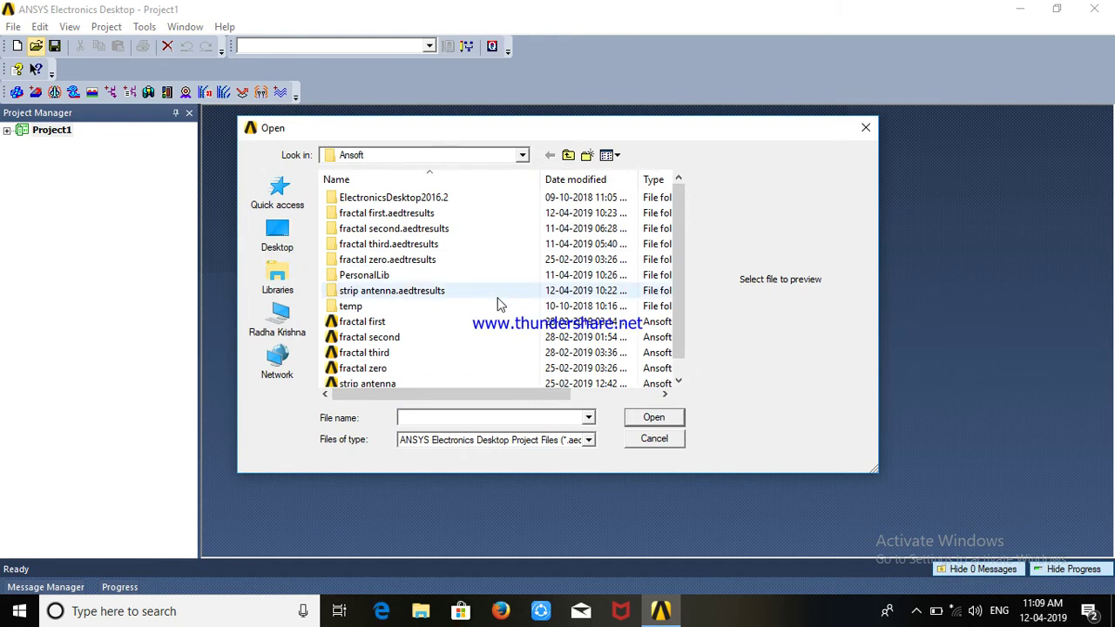
{"action": "left_click", "coordinate": [679, 384]}
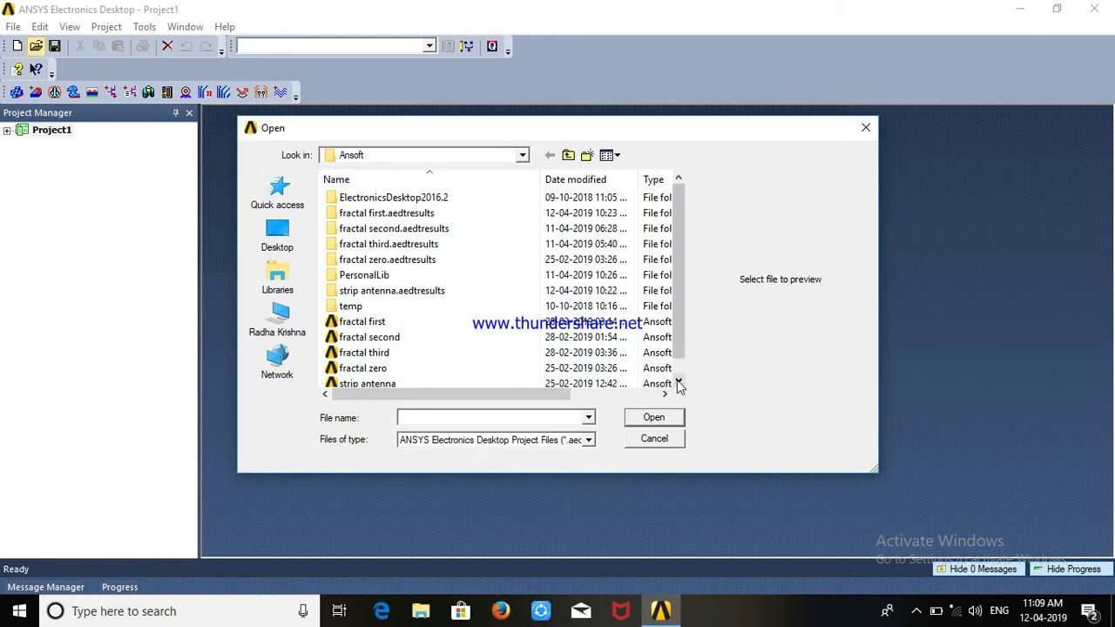
{"action": "left_click", "coordinate": [678, 384]}
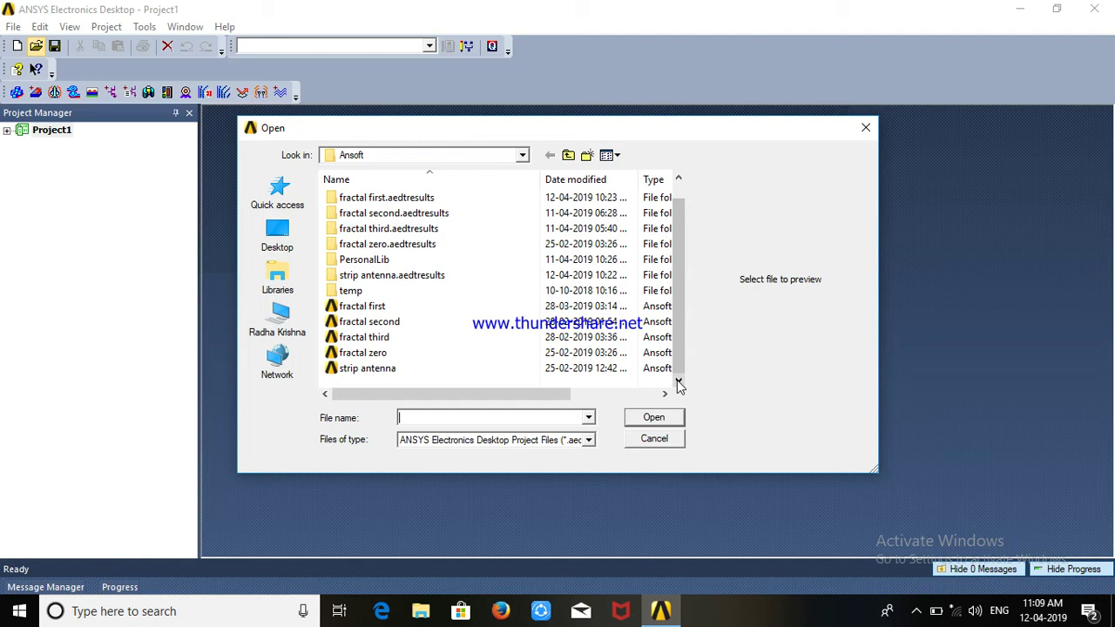
{"action": "left_click", "coordinate": [667, 368]}
{"action": "double_click", "coordinate": [632, 367]}
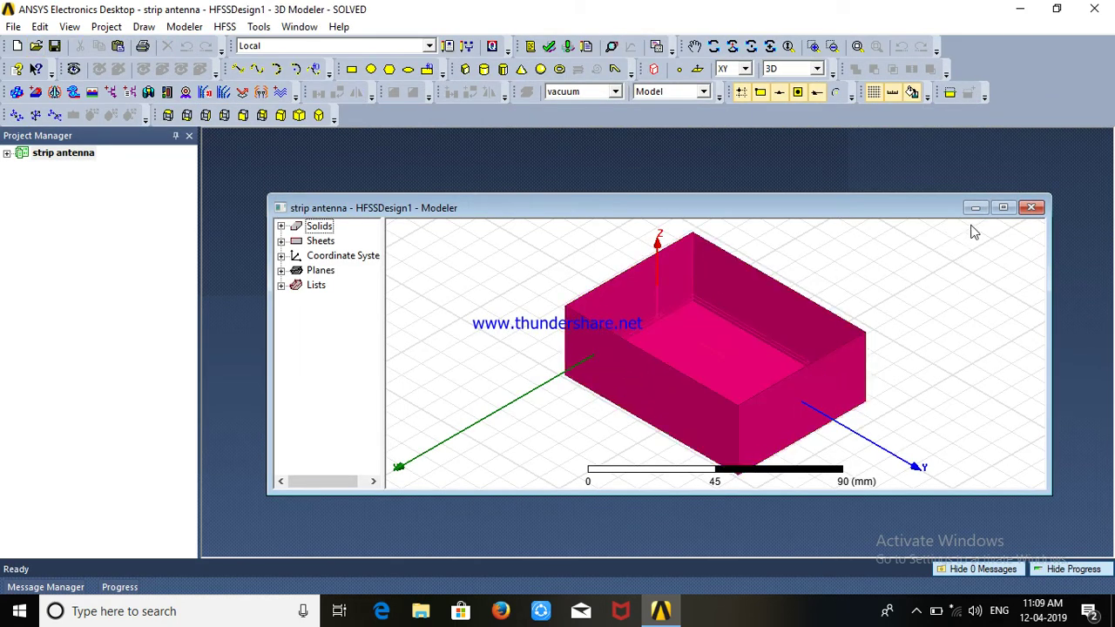
{"action": "left_click", "coordinate": [1004, 208]}
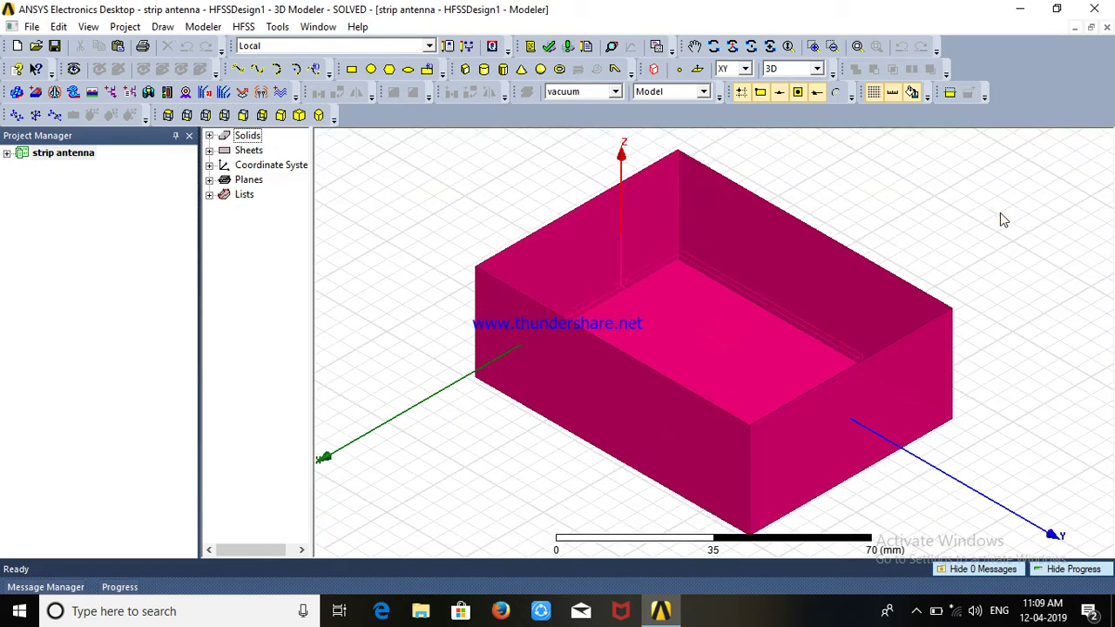
Examine the solid objects in the model by selecting the FR4_epoxy substrate and the vacuum radbox
{"action": "left_click", "coordinate": [704, 263]}
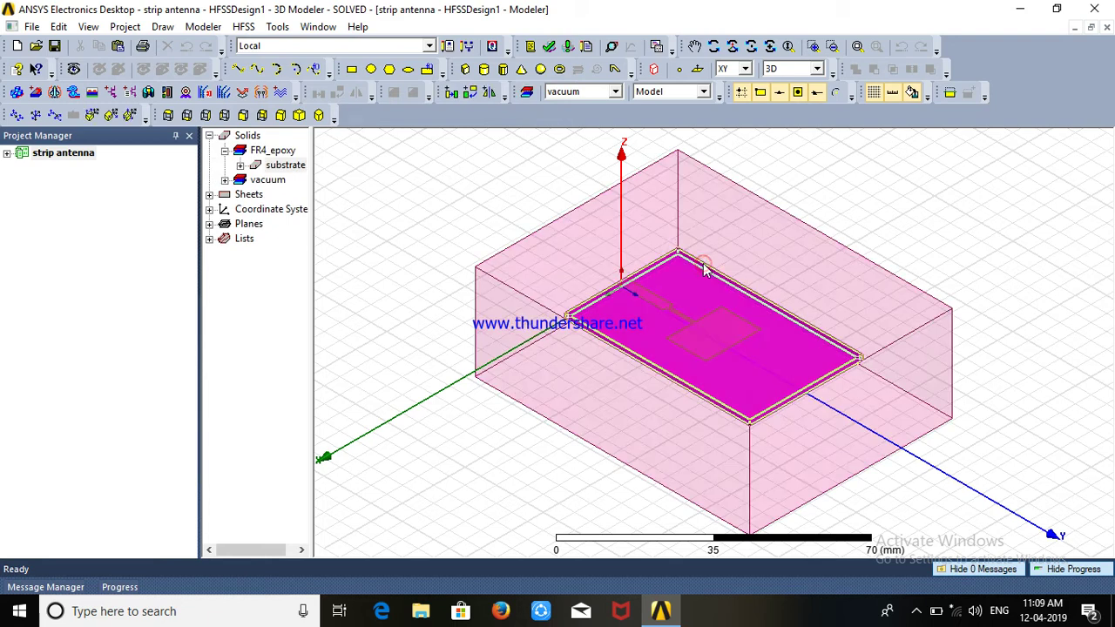
{"action": "left_click", "coordinate": [704, 264]}
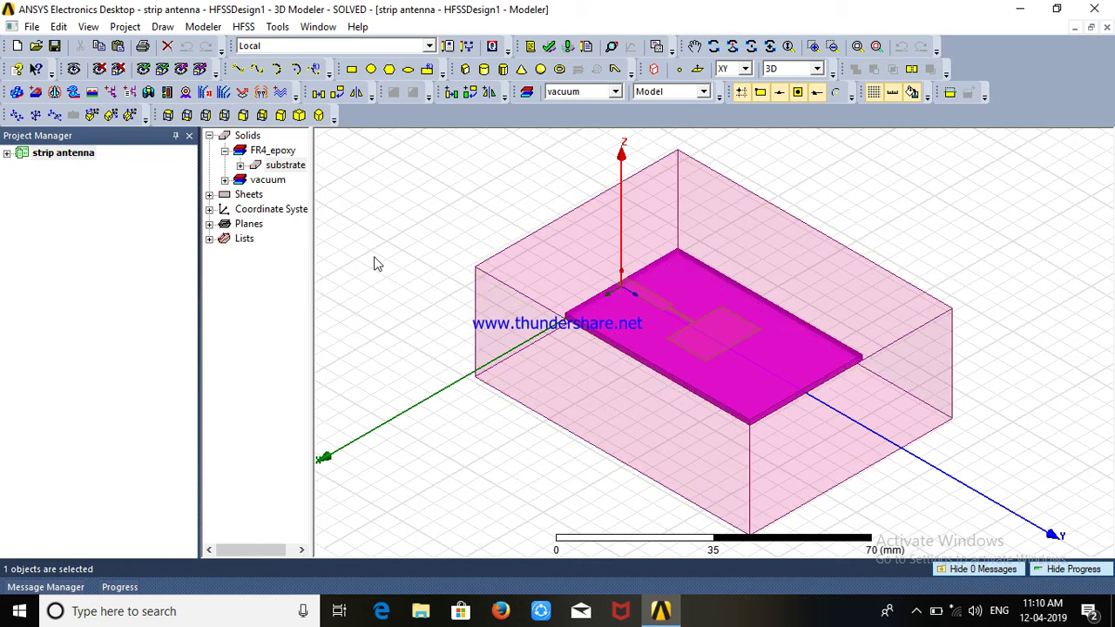
{"action": "left_click", "coordinate": [270, 169]}
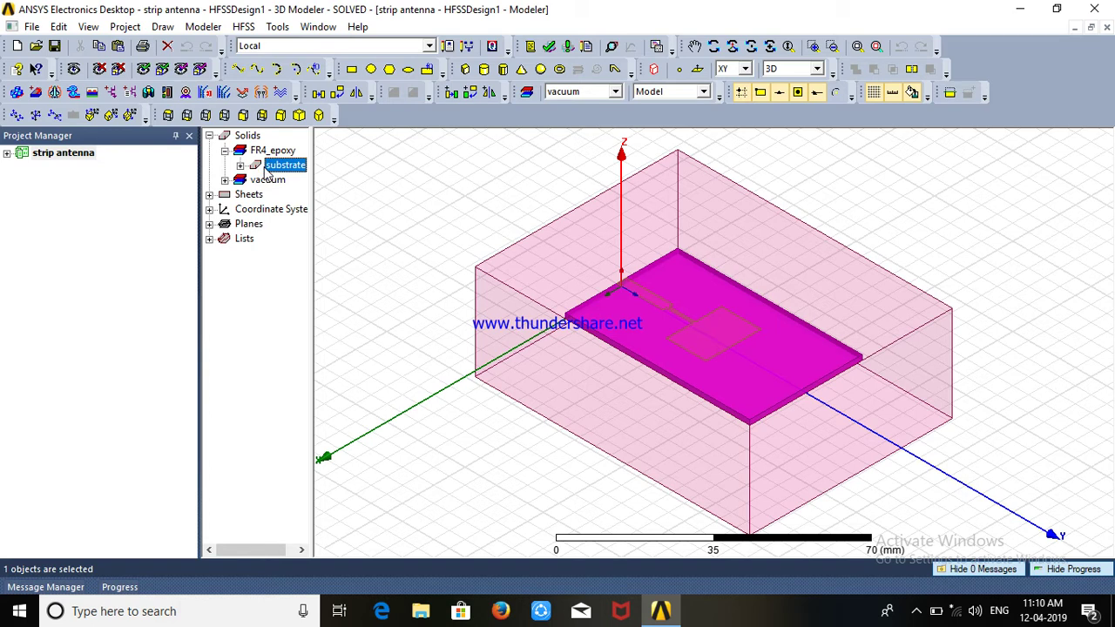
{"action": "left_click", "coordinate": [225, 180]}
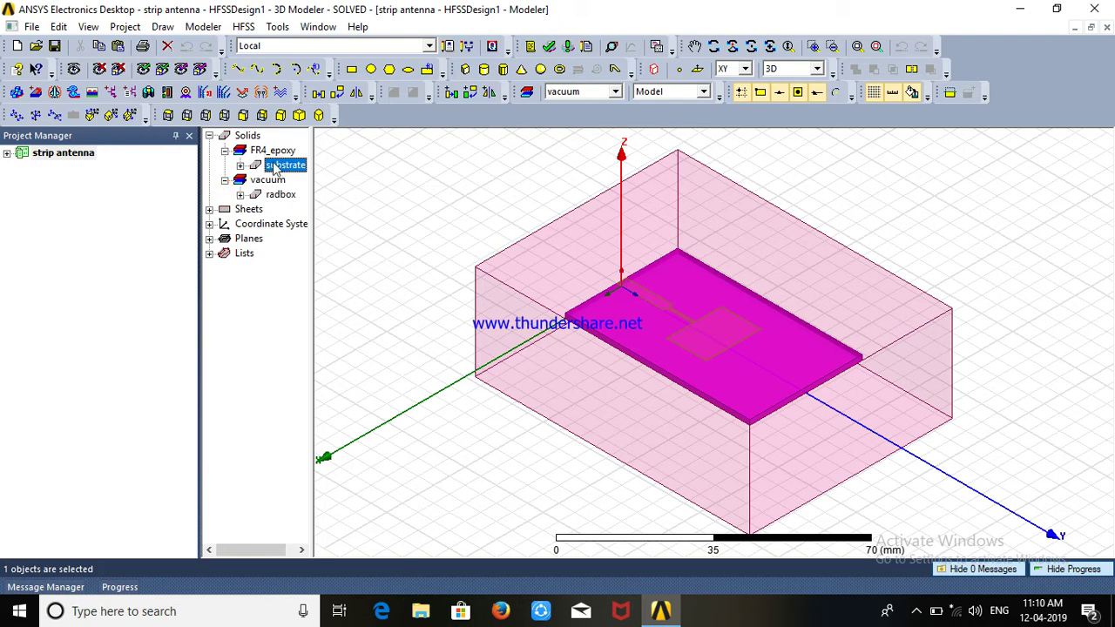
{"action": "left_click", "coordinate": [262, 195]}
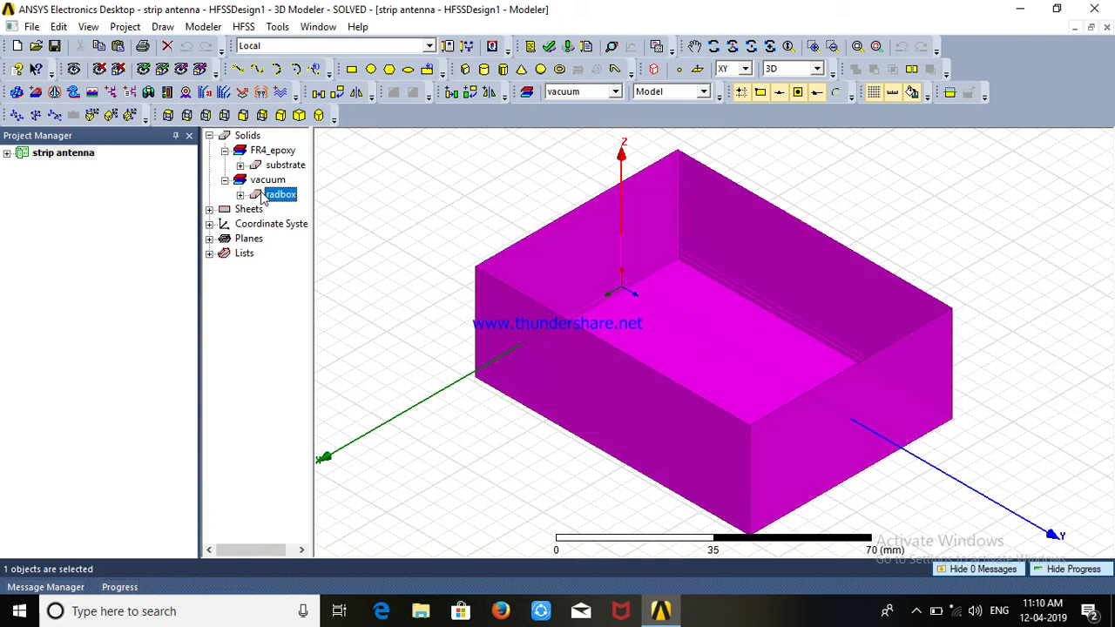
Examine the sheet objects by selecting the lumped port sheet and the Perfect E GROUND and patch sheets
{"action": "left_click", "coordinate": [209, 210]}
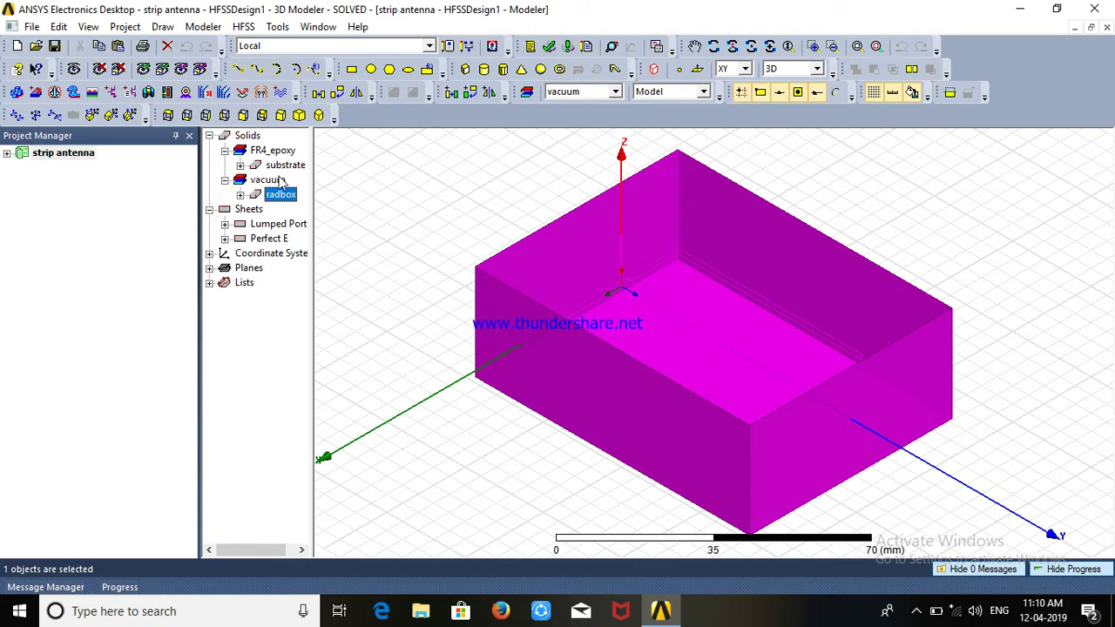
{"action": "left_click", "coordinate": [224, 224]}
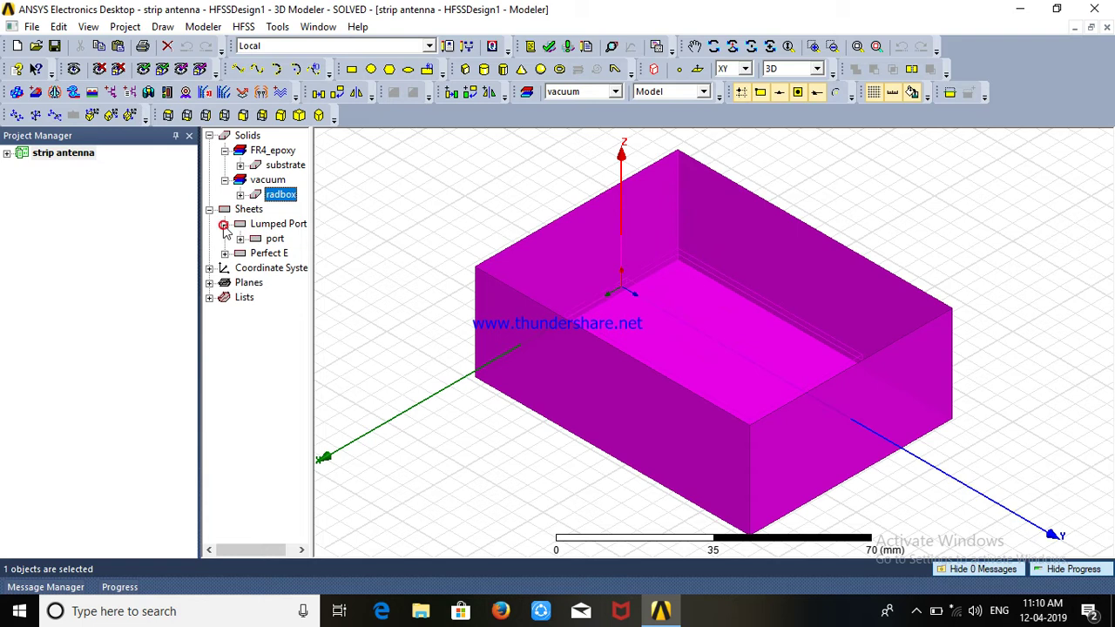
{"action": "left_click", "coordinate": [269, 240]}
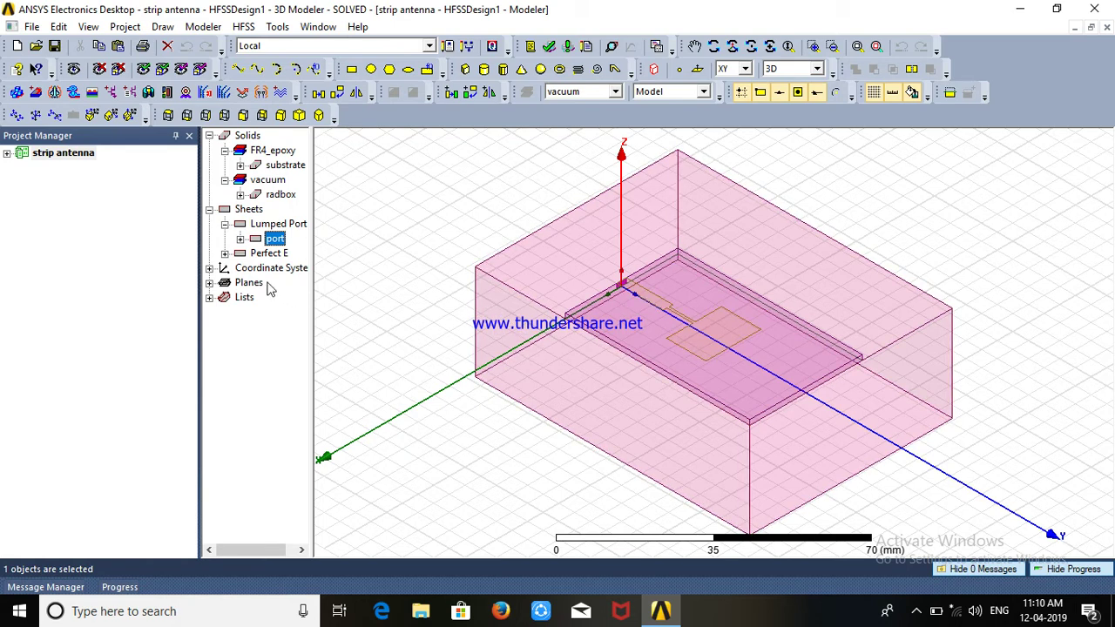
{"action": "left_click", "coordinate": [224, 254]}
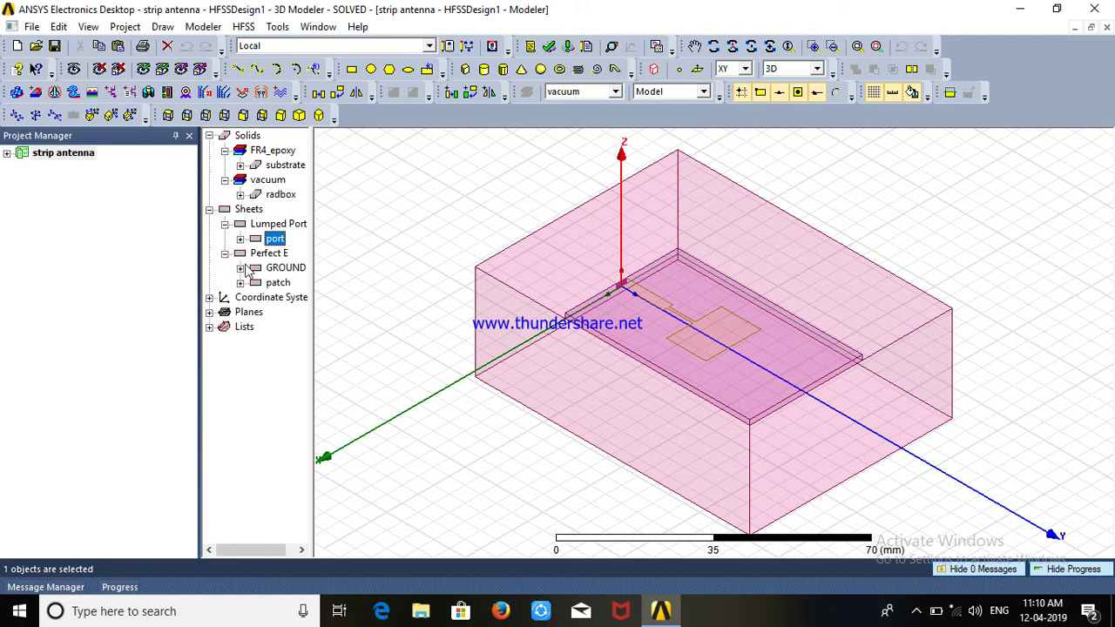
{"action": "left_click", "coordinate": [287, 269]}
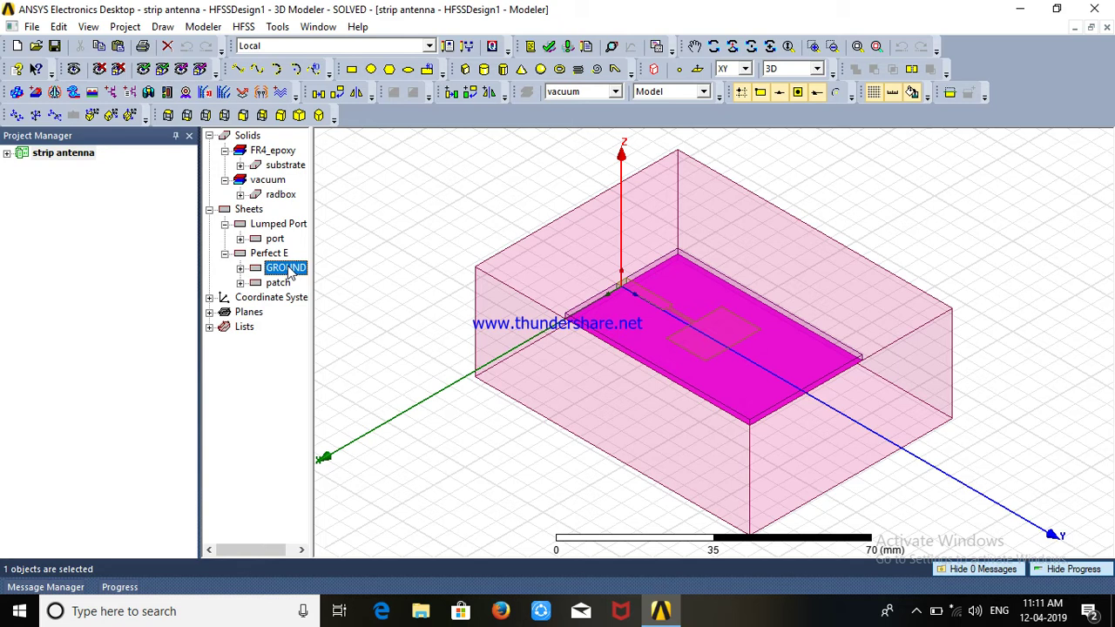
{"action": "left_click", "coordinate": [278, 283]}
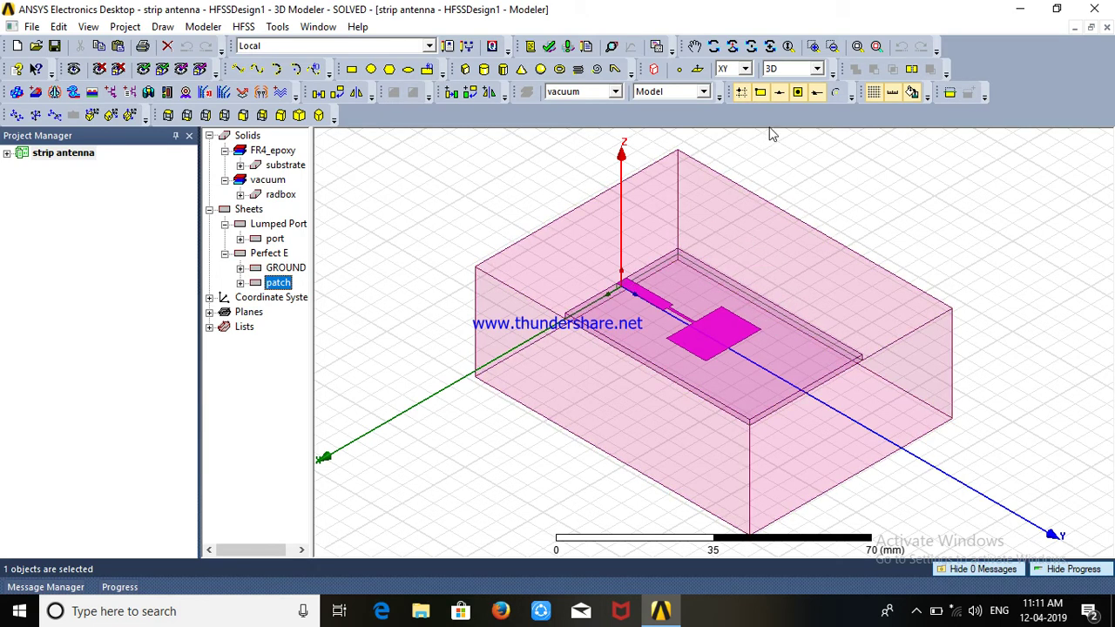
Review the available movement modes, drawing planes, model types and default materials for drawing
{"action": "left_click", "coordinate": [817, 69]}
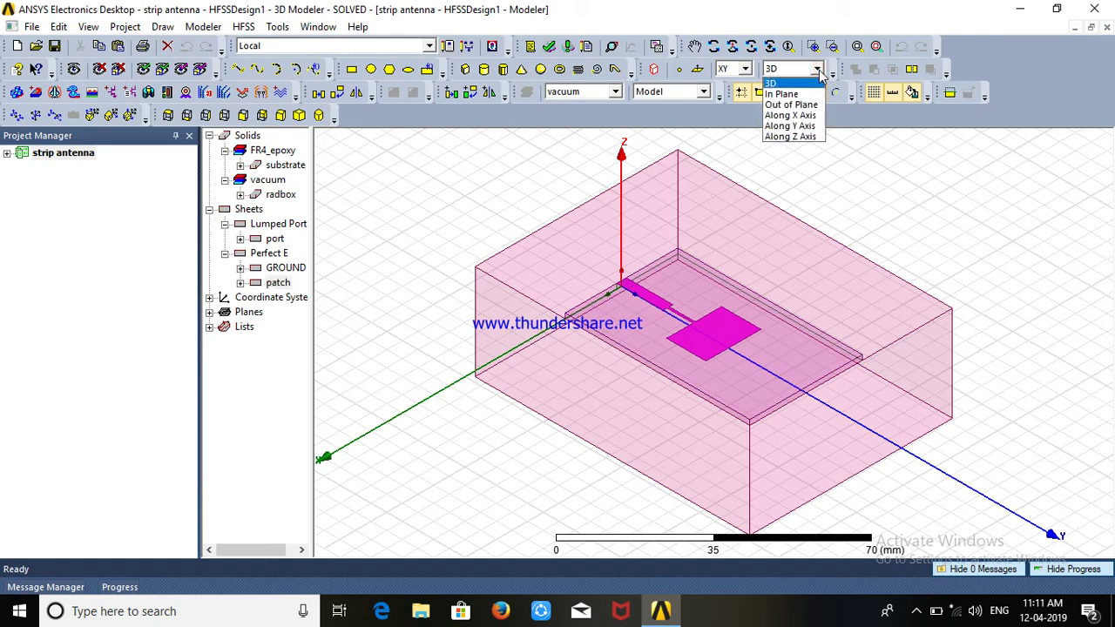
{"action": "left_click", "coordinate": [819, 75]}
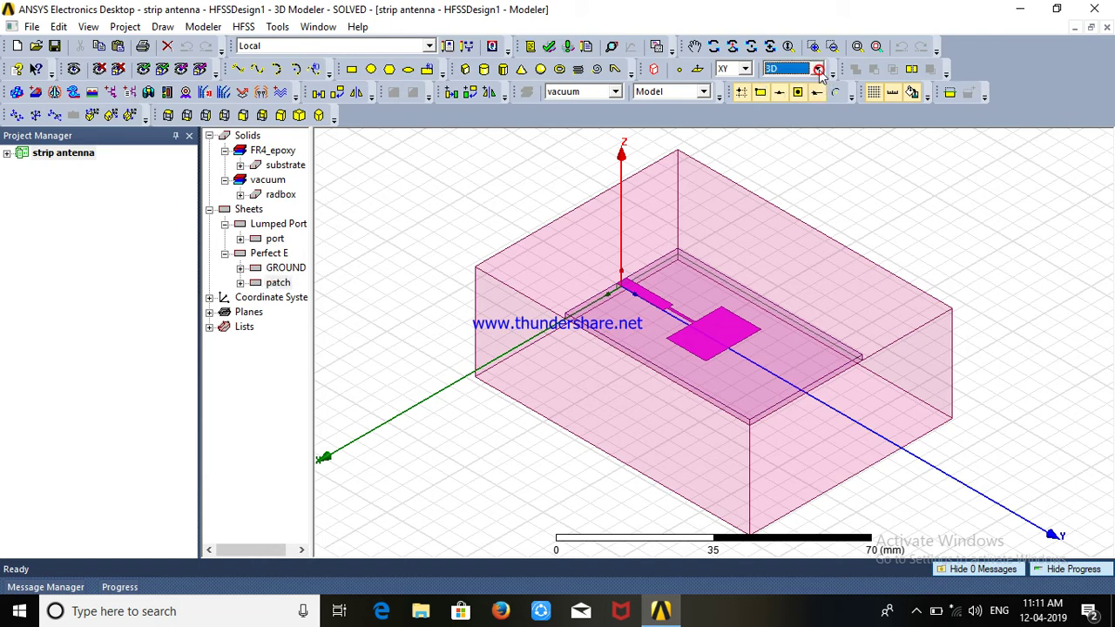
{"action": "left_click", "coordinate": [747, 70]}
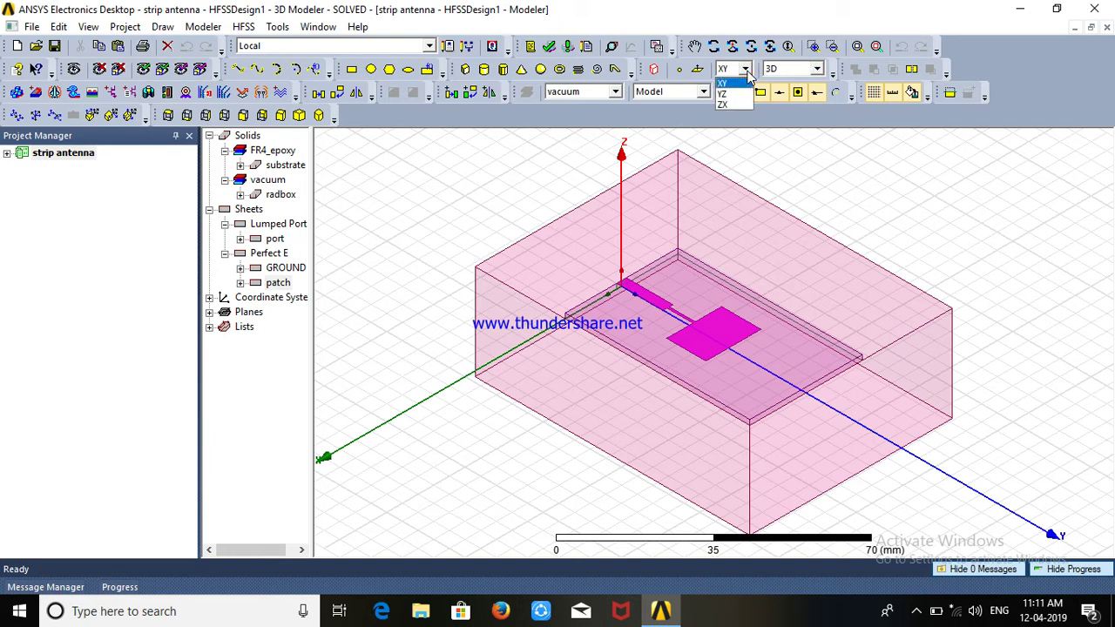
{"action": "left_click", "coordinate": [707, 93]}
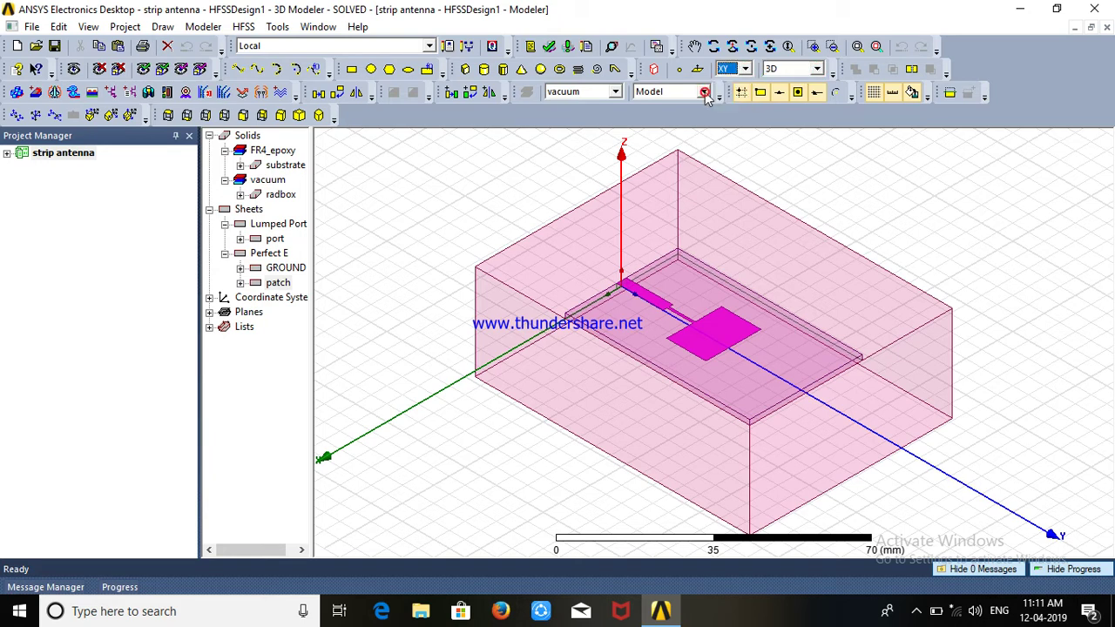
{"action": "left_click", "coordinate": [705, 93]}
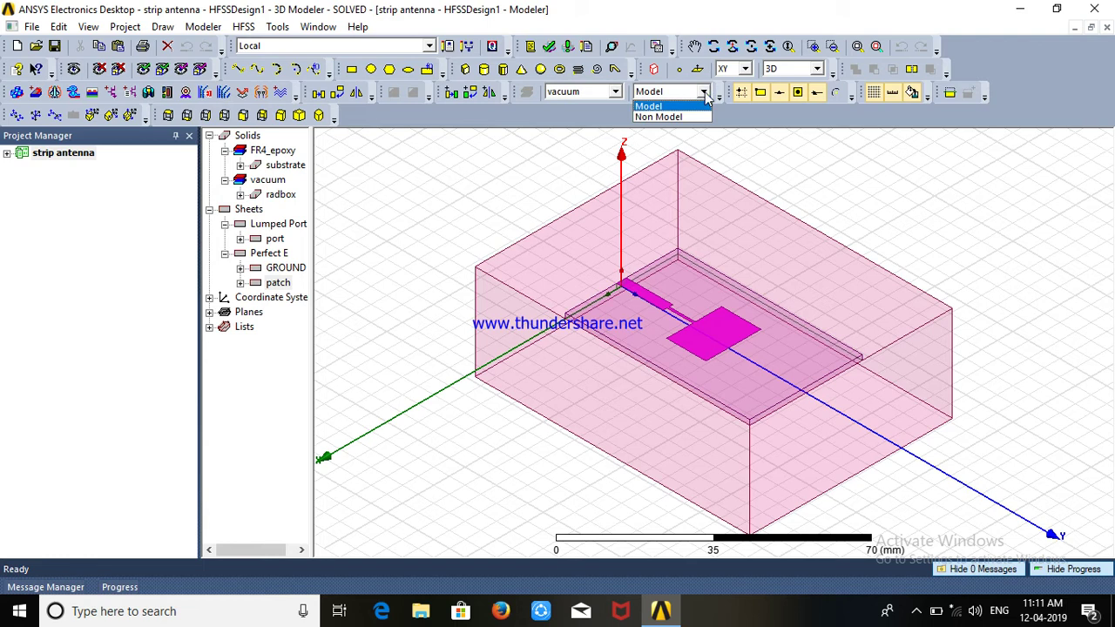
{"action": "left_click", "coordinate": [706, 96]}
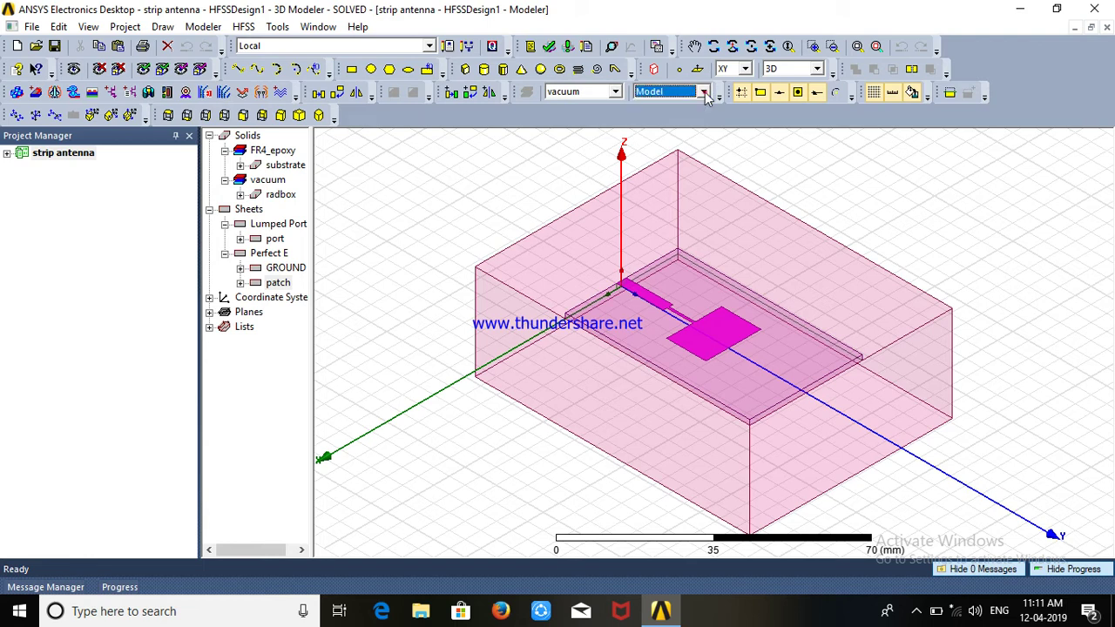
{"action": "left_click", "coordinate": [617, 93]}
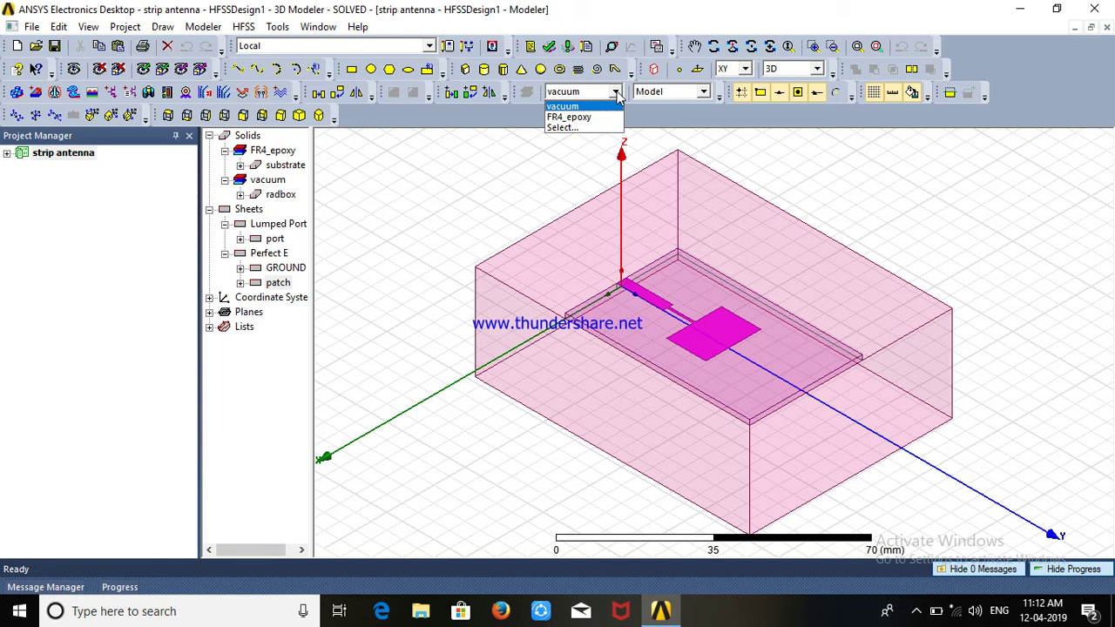
{"action": "left_click", "coordinate": [616, 94]}
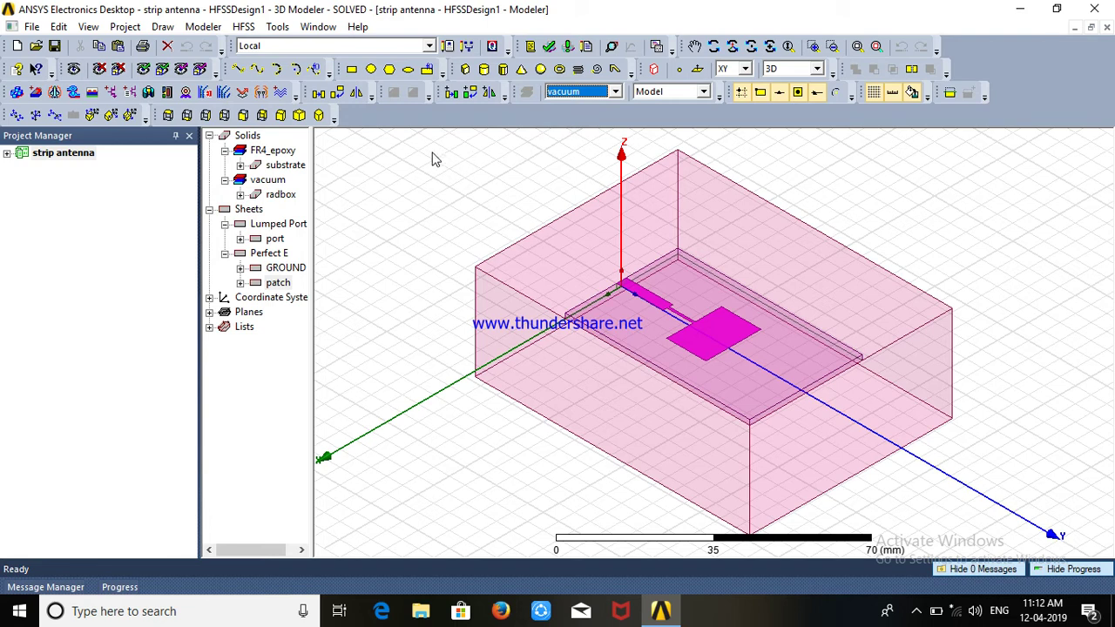
Expand the strip antenna project down to HFSSDesign1's contents and run a validation check on the design
{"action": "left_click", "coordinate": [8, 154]}
{"action": "left_click", "coordinate": [7, 155]}
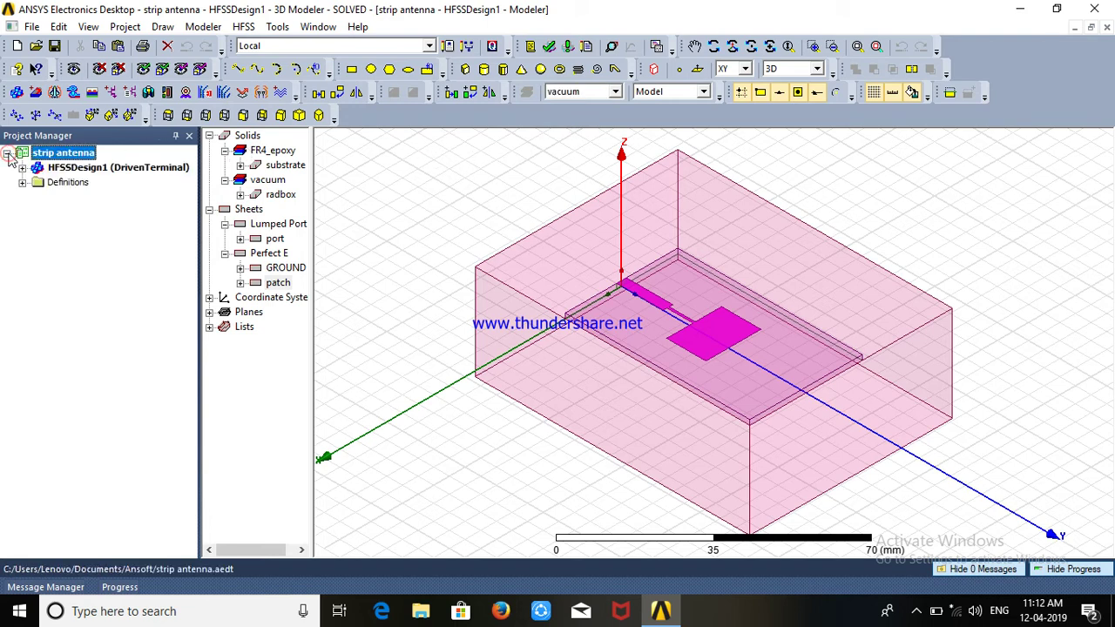
{"action": "left_click", "coordinate": [22, 168]}
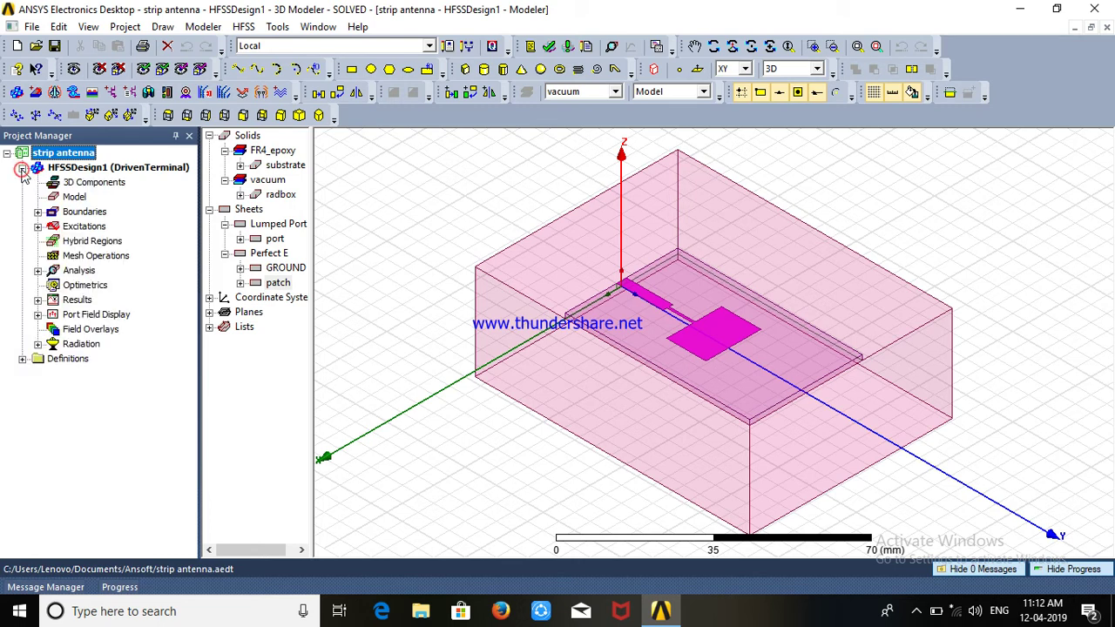
{"action": "left_click", "coordinate": [119, 173]}
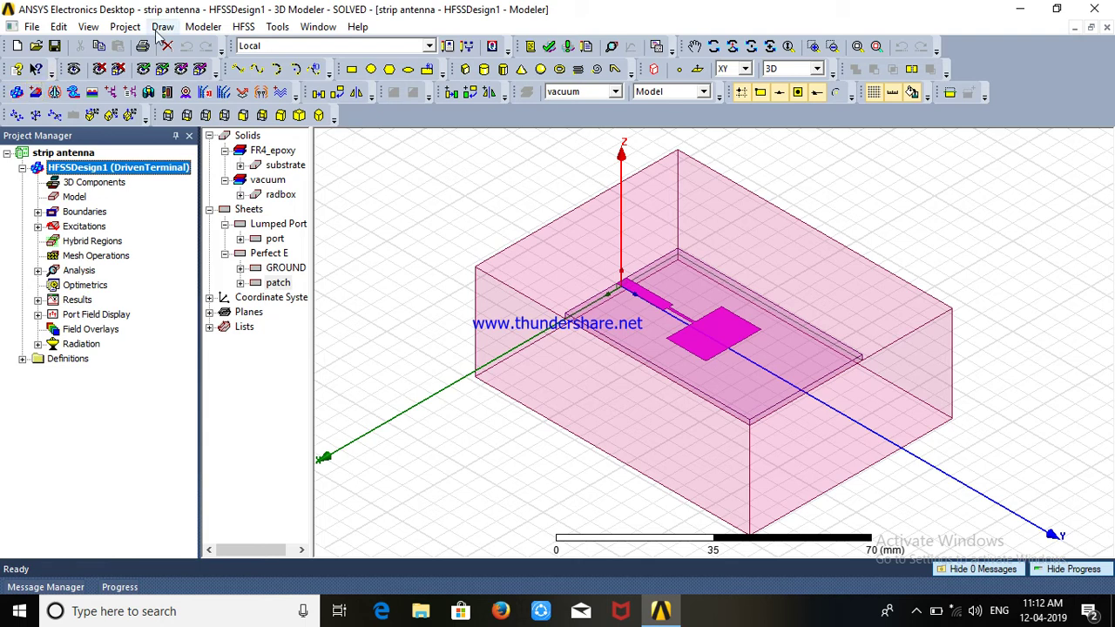
{"action": "left_click", "coordinate": [247, 27]}
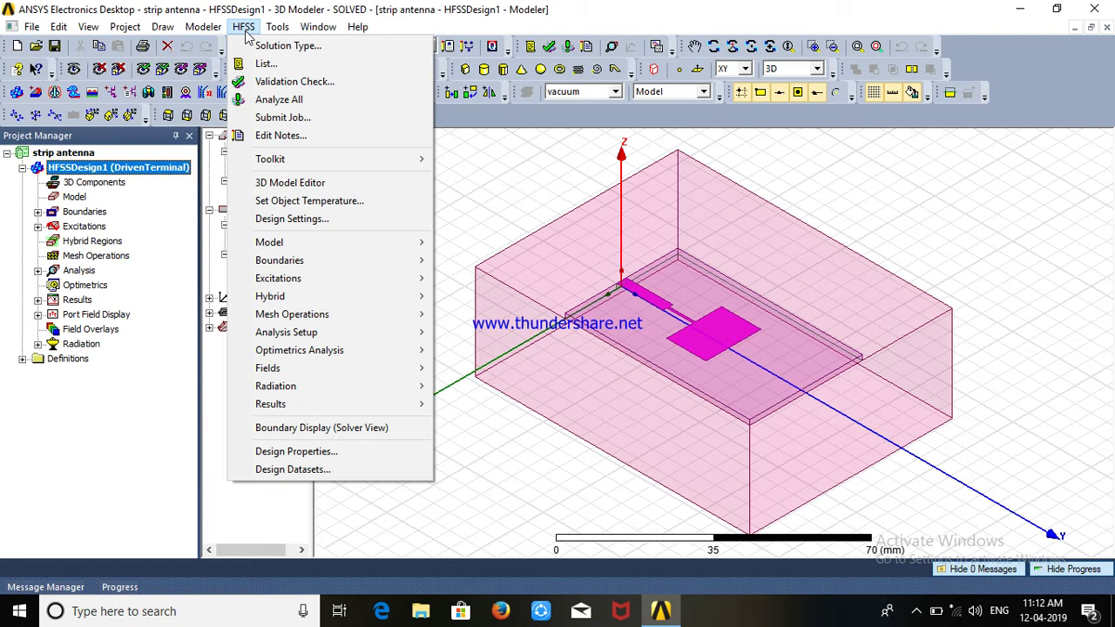
{"action": "left_click", "coordinate": [279, 82]}
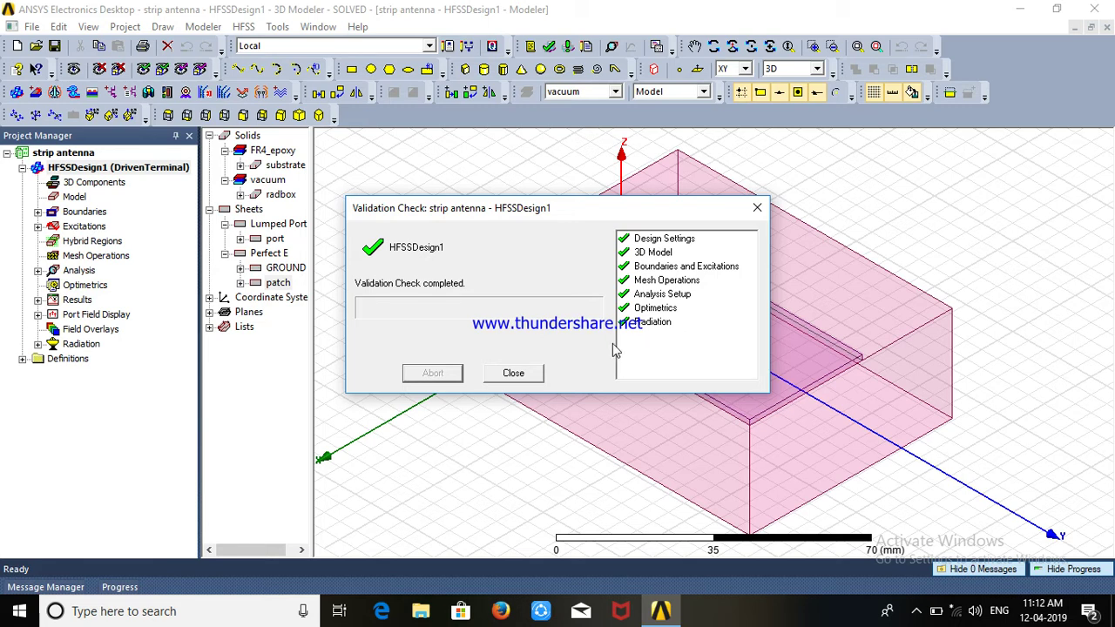
{"action": "left_click", "coordinate": [514, 374]}
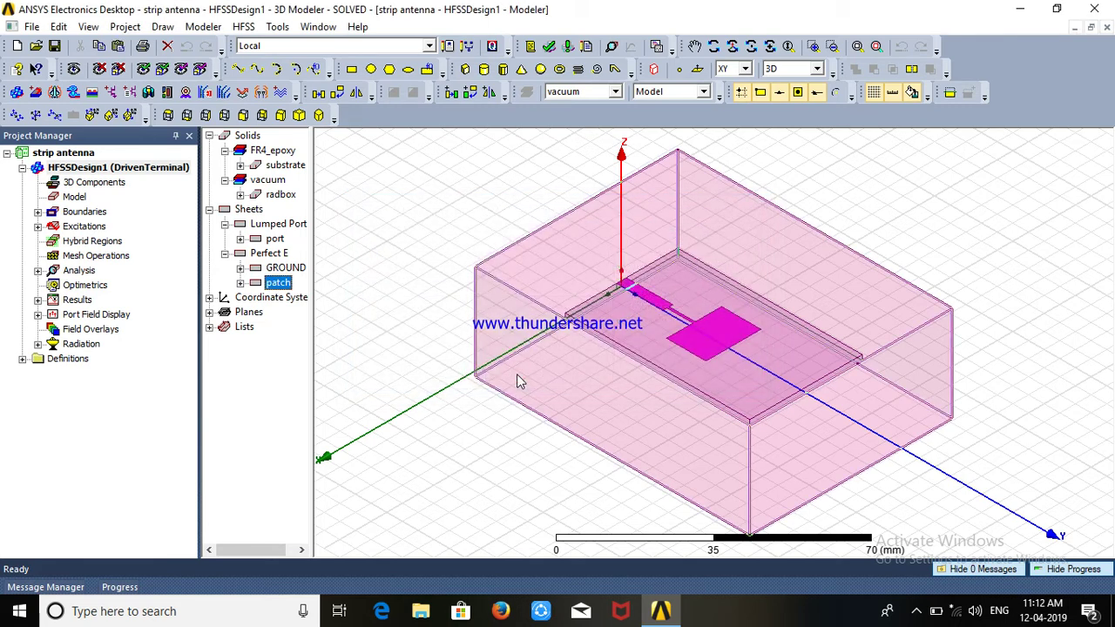
Review the general solution settings of analysis Setup1, accept them as they are, and list its frequency sweeps
{"action": "left_click", "coordinate": [37, 270]}
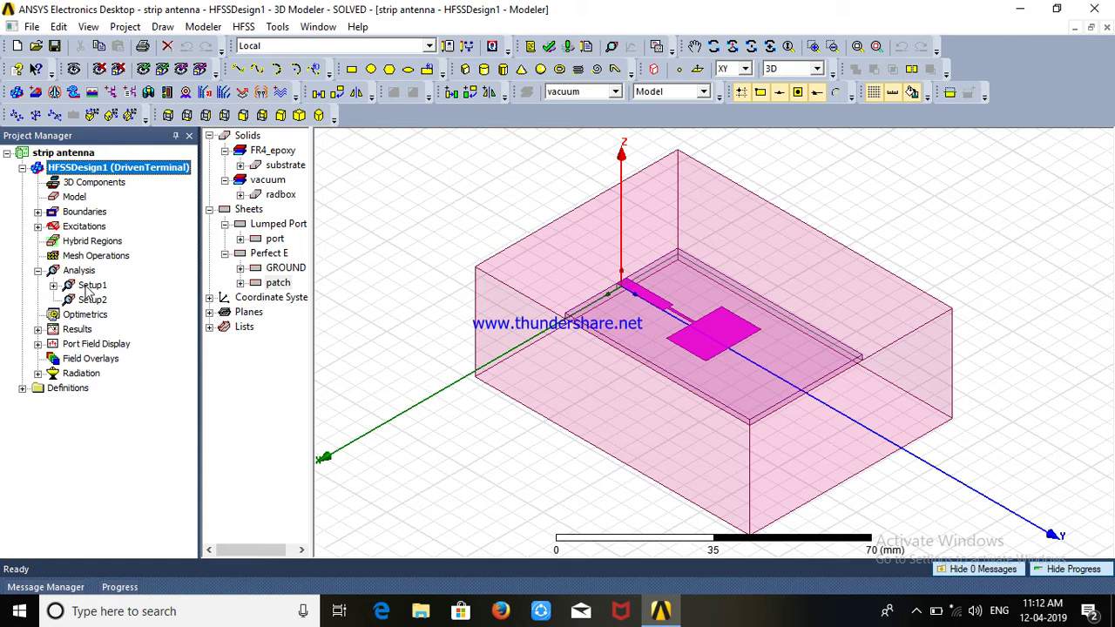
{"action": "double_click", "coordinate": [86, 286]}
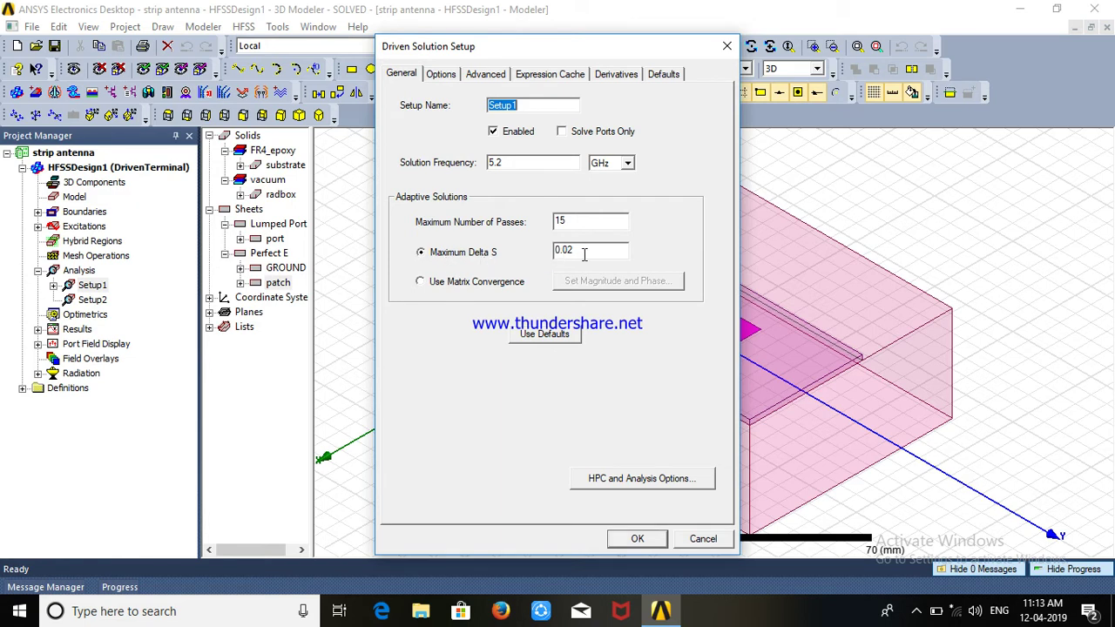
{"action": "left_click", "coordinate": [638, 541]}
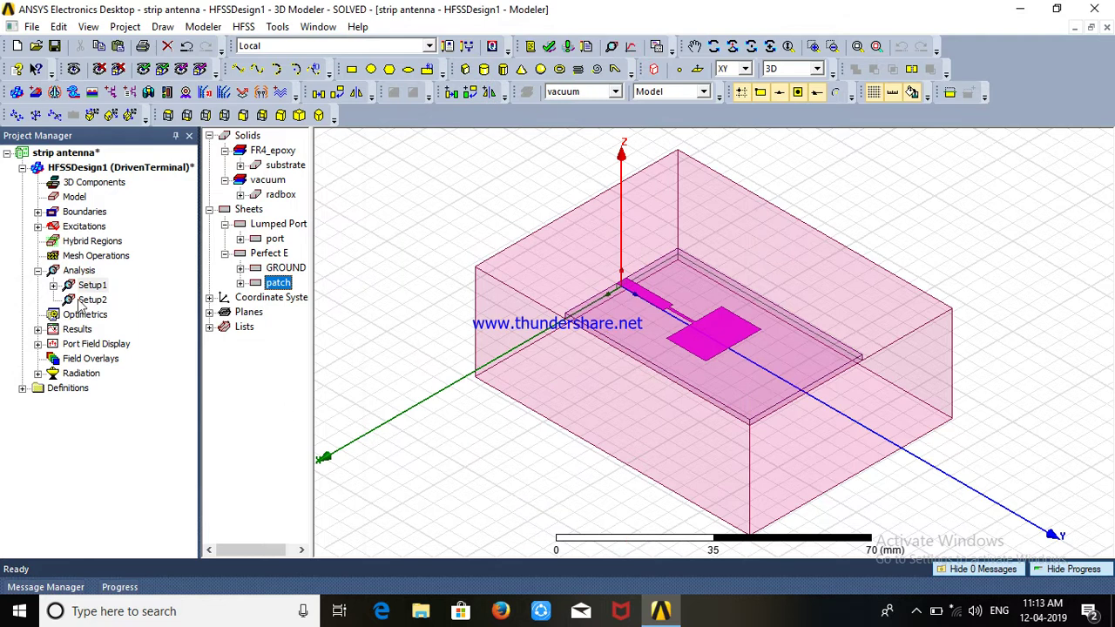
{"action": "left_click", "coordinate": [53, 286]}
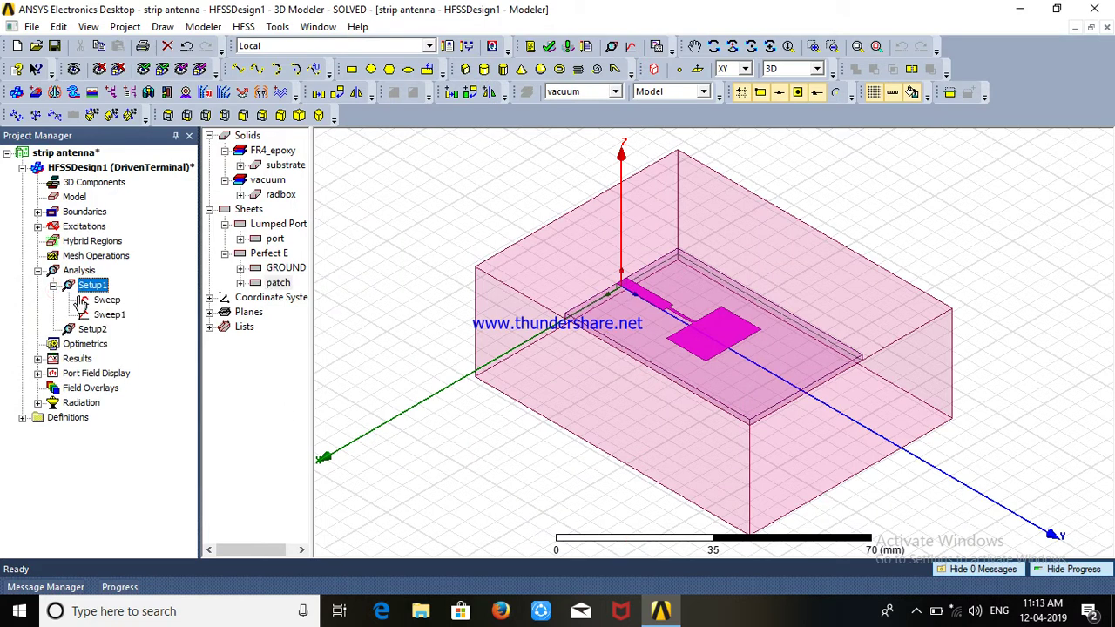
Review the settings of the first frequency sweep under Setup1, keep the Linear Step distribution, and accept them as they are
{"action": "right_click", "coordinate": [97, 293]}
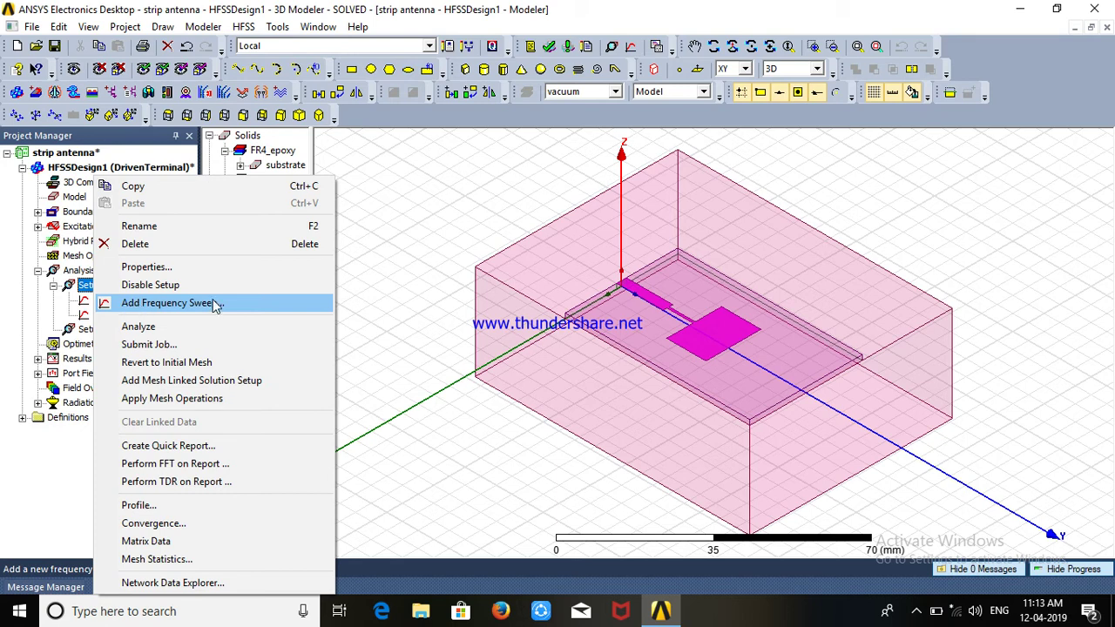
{"action": "left_click", "coordinate": [373, 317]}
{"action": "left_click", "coordinate": [373, 317]}
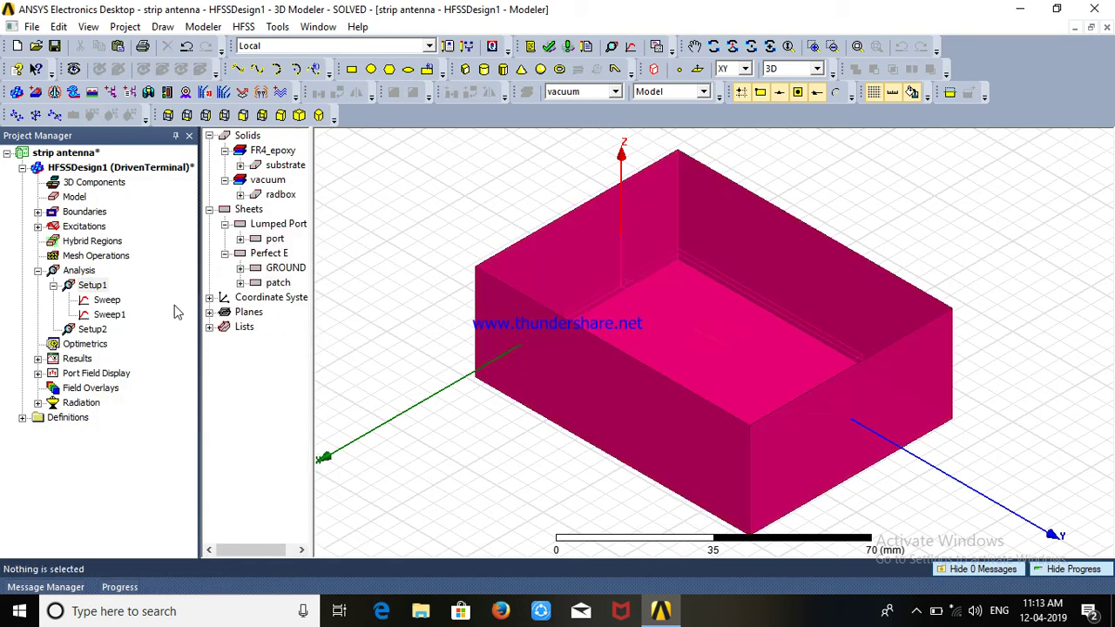
{"action": "double_click", "coordinate": [105, 301]}
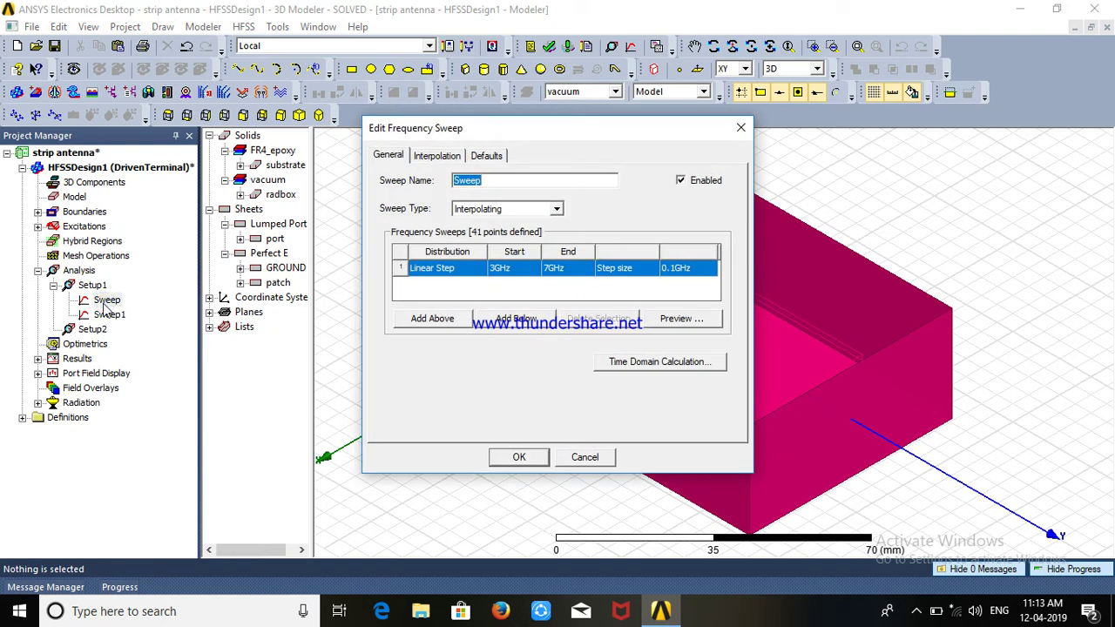
{"action": "left_click", "coordinate": [558, 212]}
{"action": "left_click", "coordinate": [557, 212]}
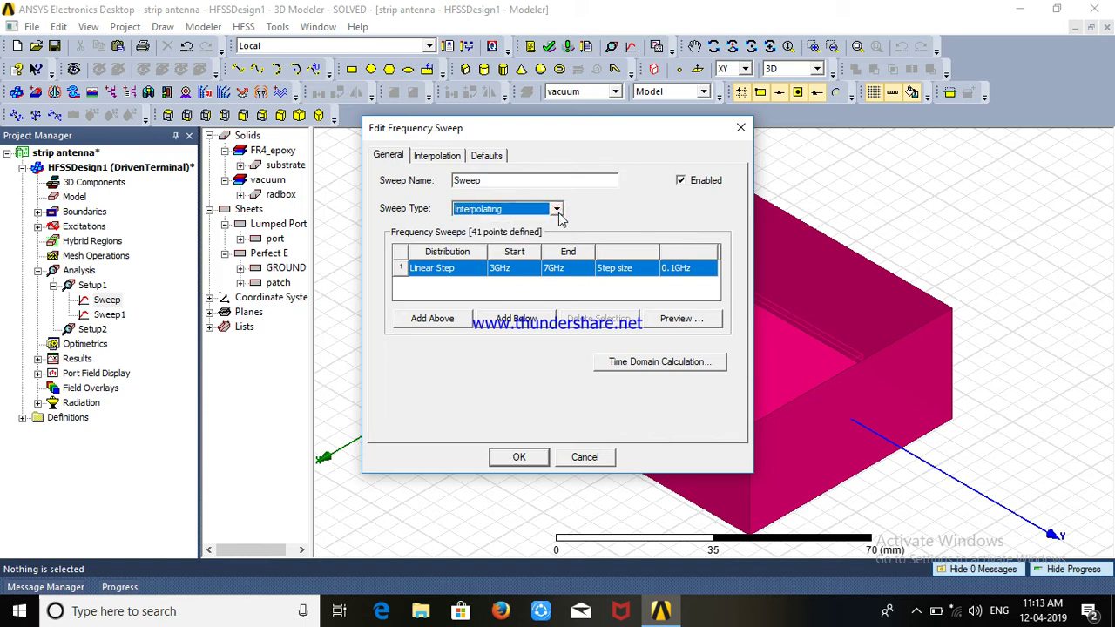
{"action": "left_click", "coordinate": [470, 272]}
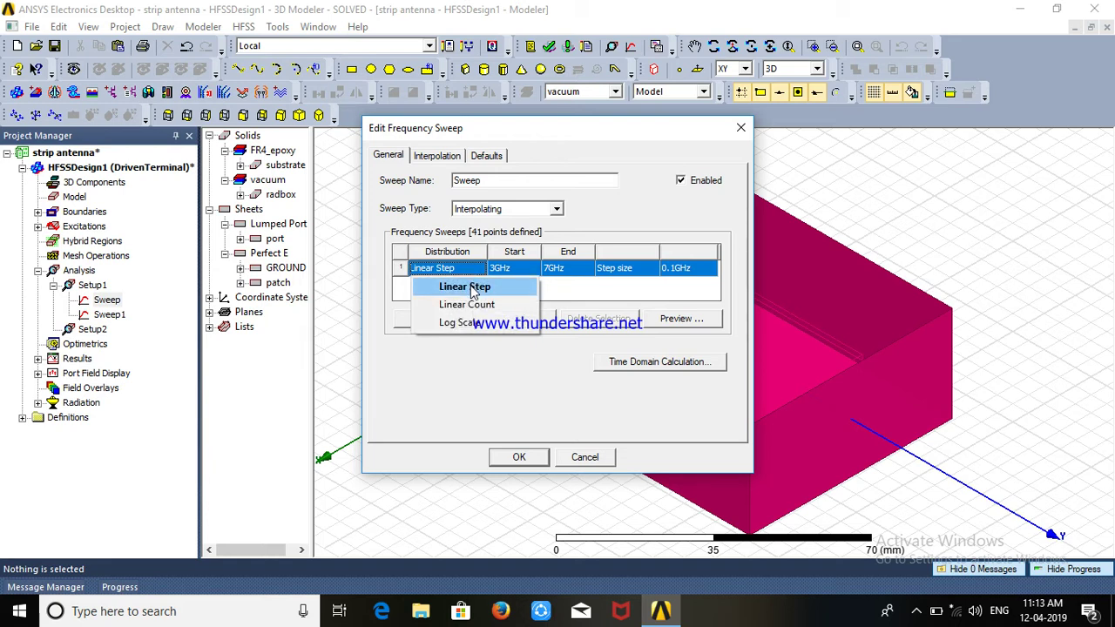
{"action": "left_click", "coordinate": [472, 289]}
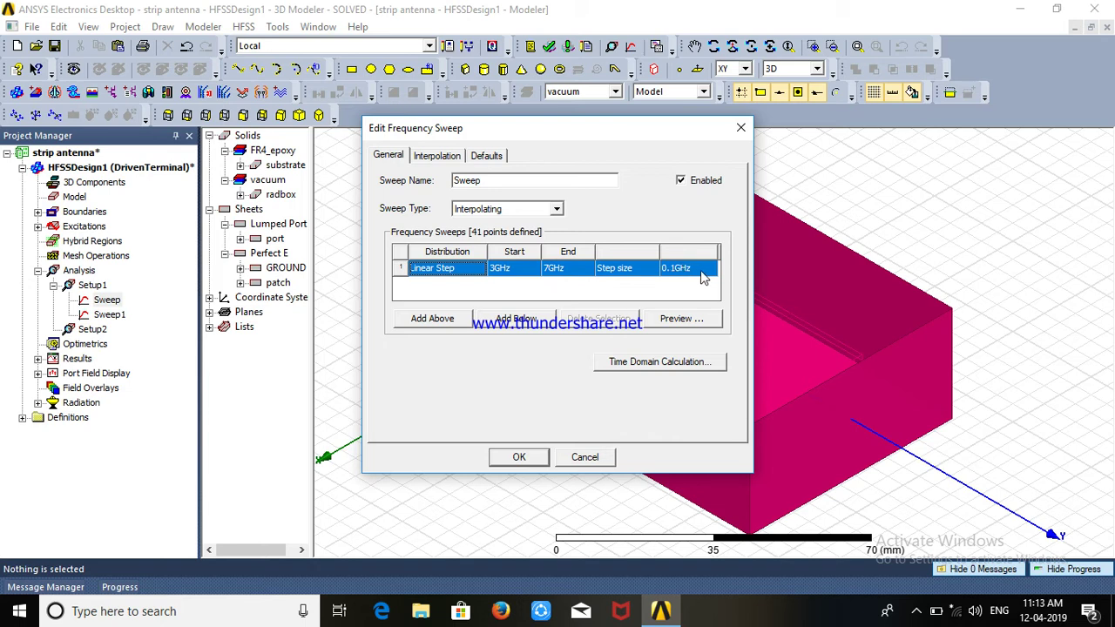
{"action": "left_click", "coordinate": [518, 459]}
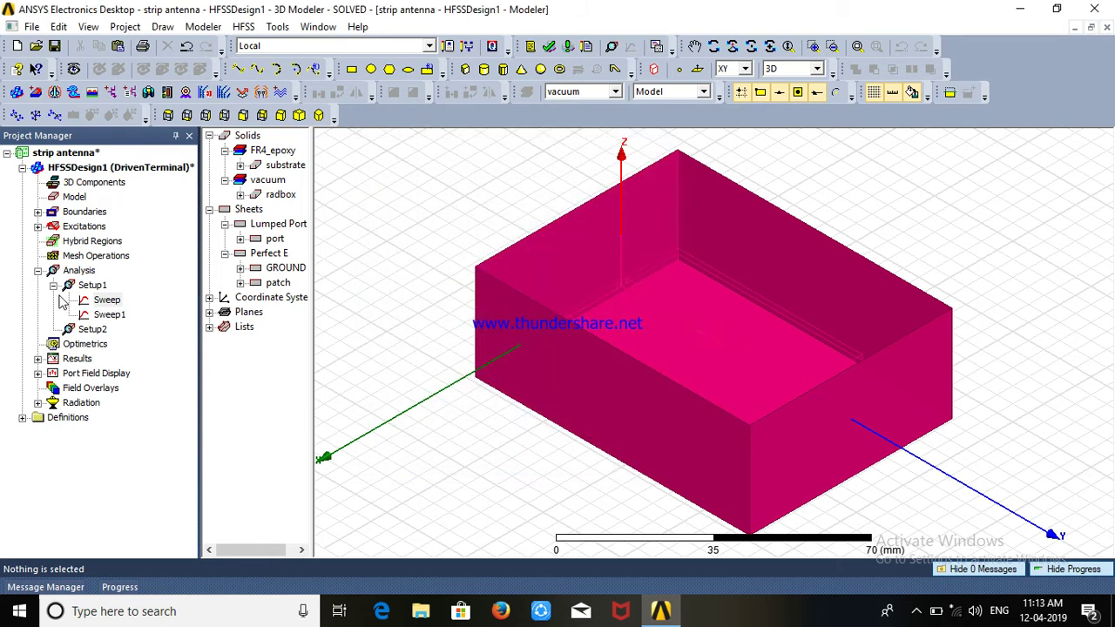
List the saved reports under Results and review the plot types available for a terminal solution data report
{"action": "left_click", "coordinate": [37, 270]}
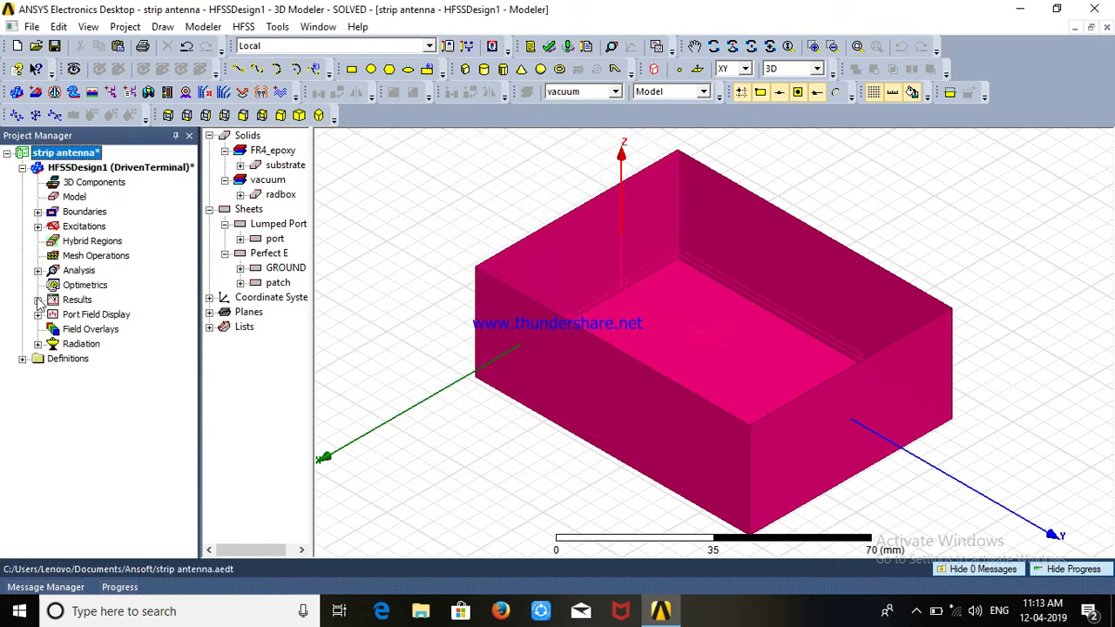
{"action": "left_click", "coordinate": [37, 300]}
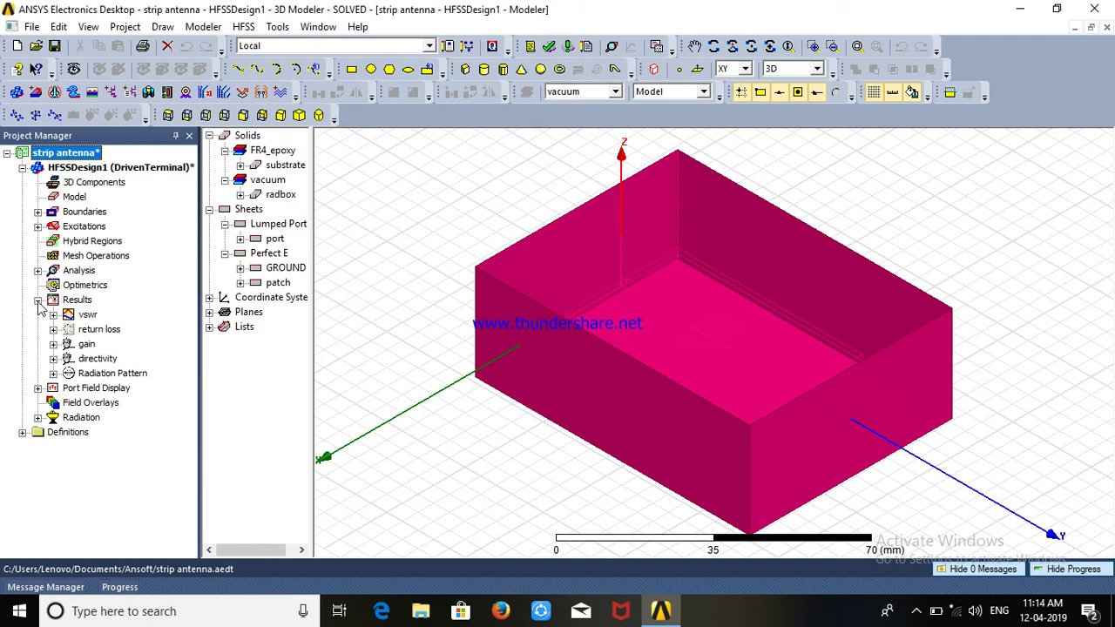
{"action": "left_click", "coordinate": [70, 301]}
{"action": "right_click", "coordinate": [69, 302]}
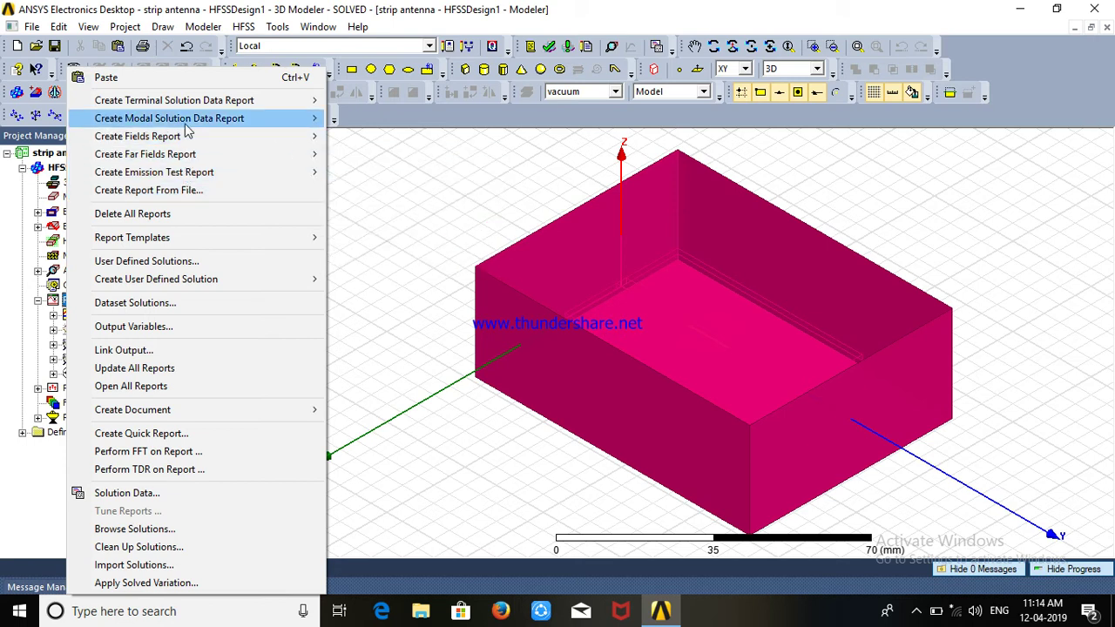
{"action": "mouse_move", "coordinate": [186, 105]}
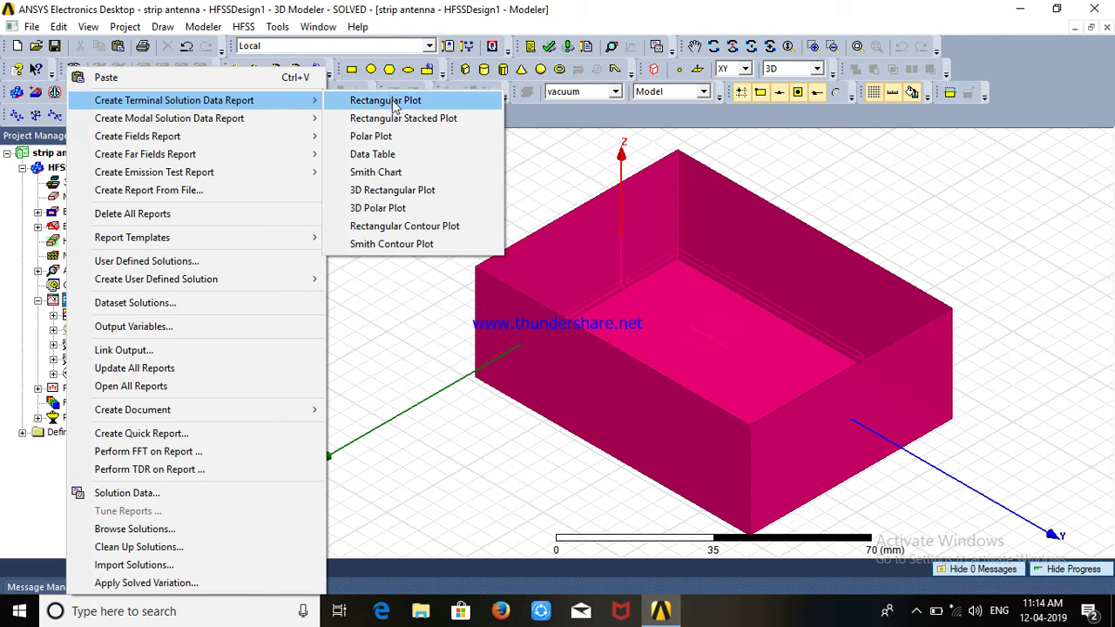
{"action": "left_click", "coordinate": [404, 358]}
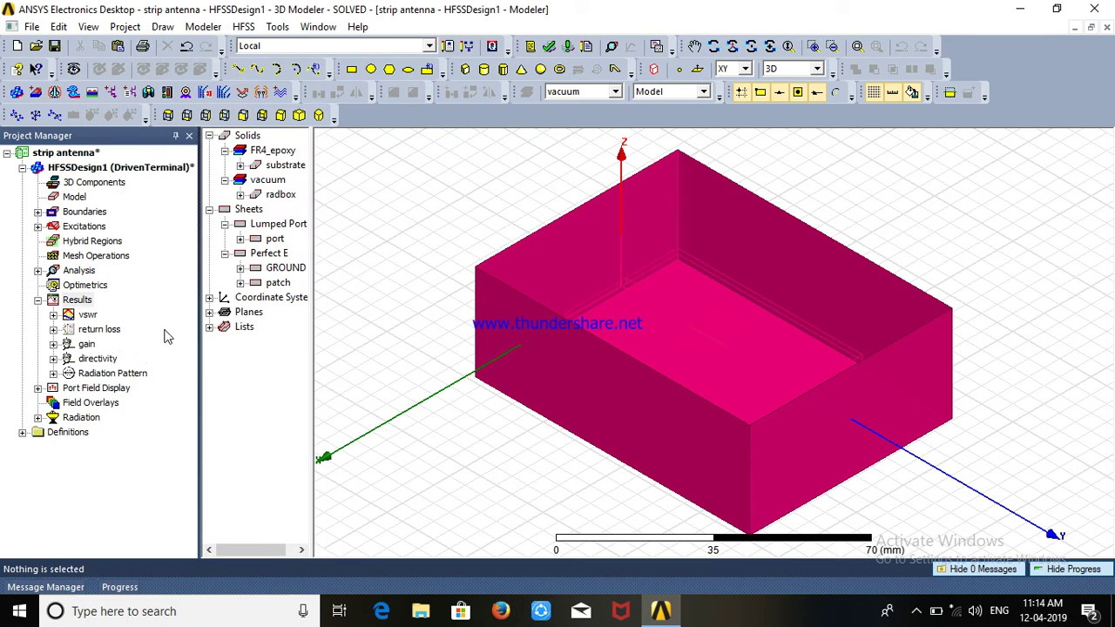
View the saved vswr, return loss, gain, directivity and Radiation Pattern reports one after another
{"action": "double_click", "coordinate": [70, 316]}
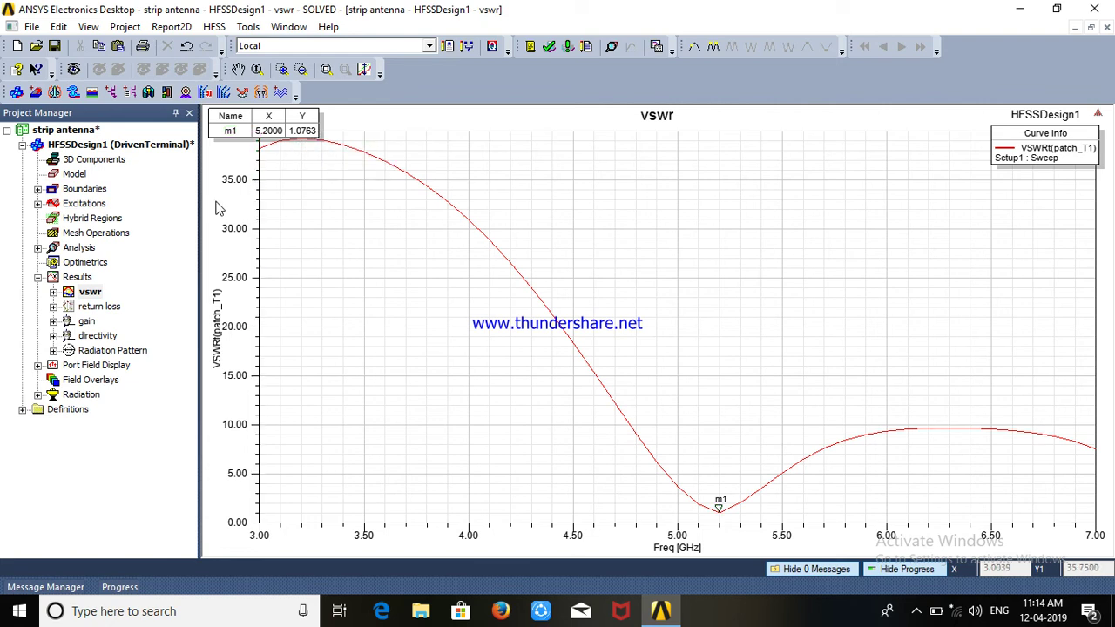
{"action": "left_click", "coordinate": [88, 305]}
{"action": "double_click", "coordinate": [87, 305]}
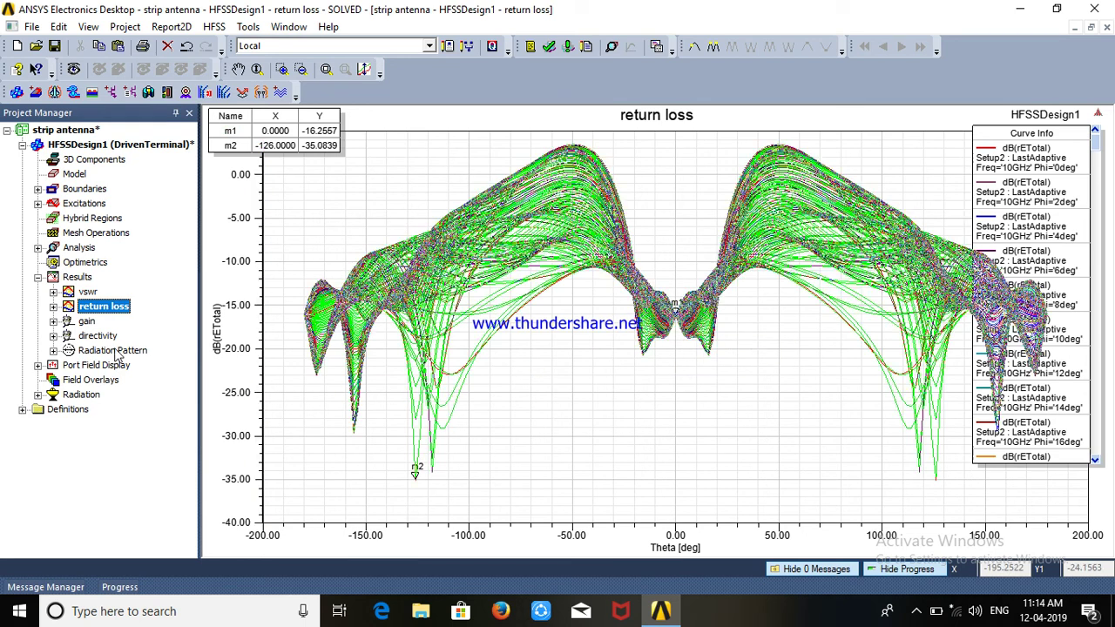
{"action": "left_click", "coordinate": [88, 322]}
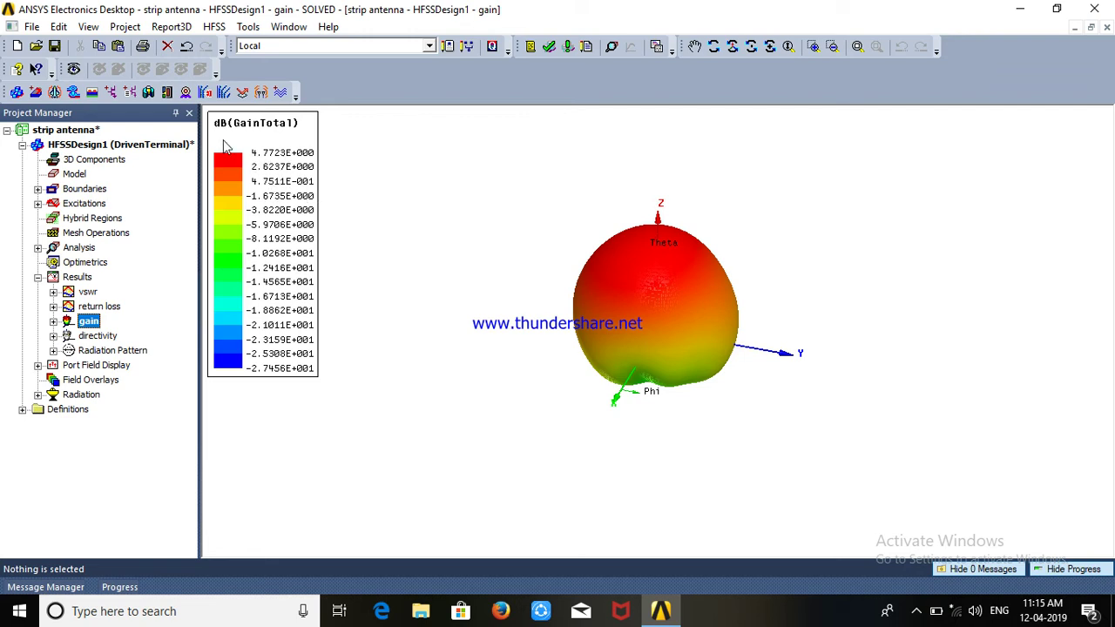
{"action": "left_click", "coordinate": [86, 336]}
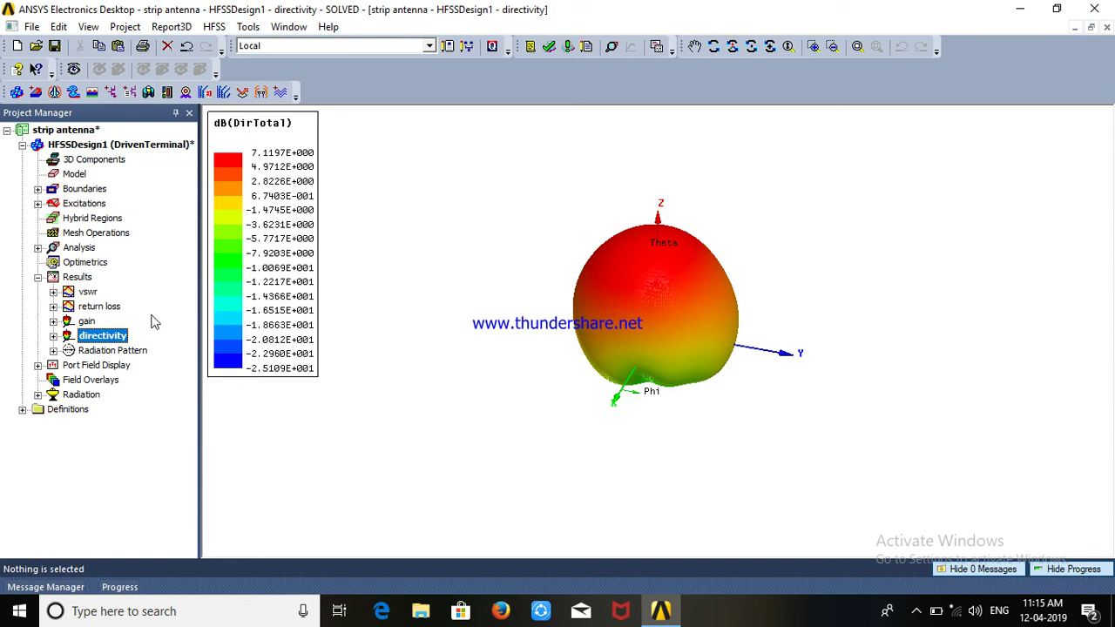
{"action": "double_click", "coordinate": [99, 351]}
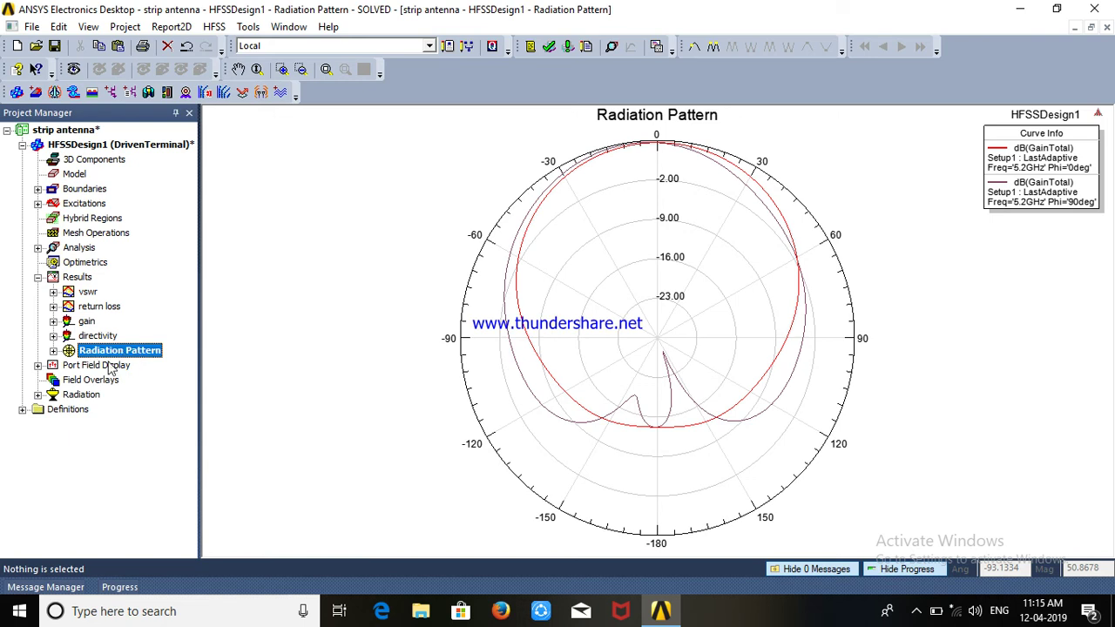
Review the field setup options under Radiation and the phi and theta ranges of Infinite Sphere1, accepting its settings as they are
{"action": "left_click", "coordinate": [37, 395]}
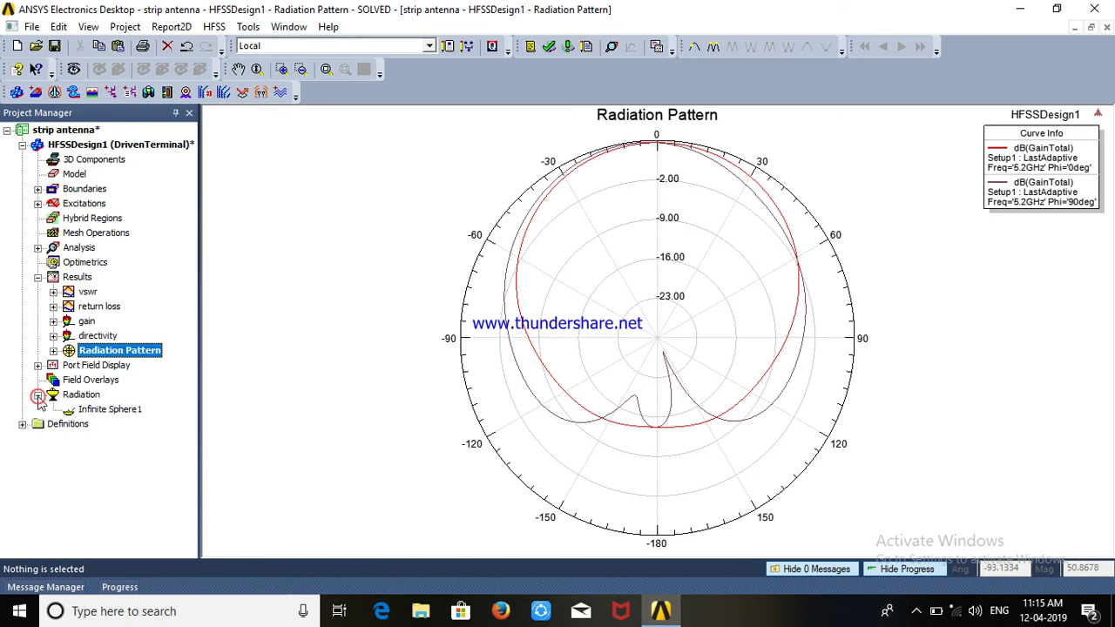
{"action": "left_click", "coordinate": [83, 394]}
{"action": "right_click", "coordinate": [84, 394]}
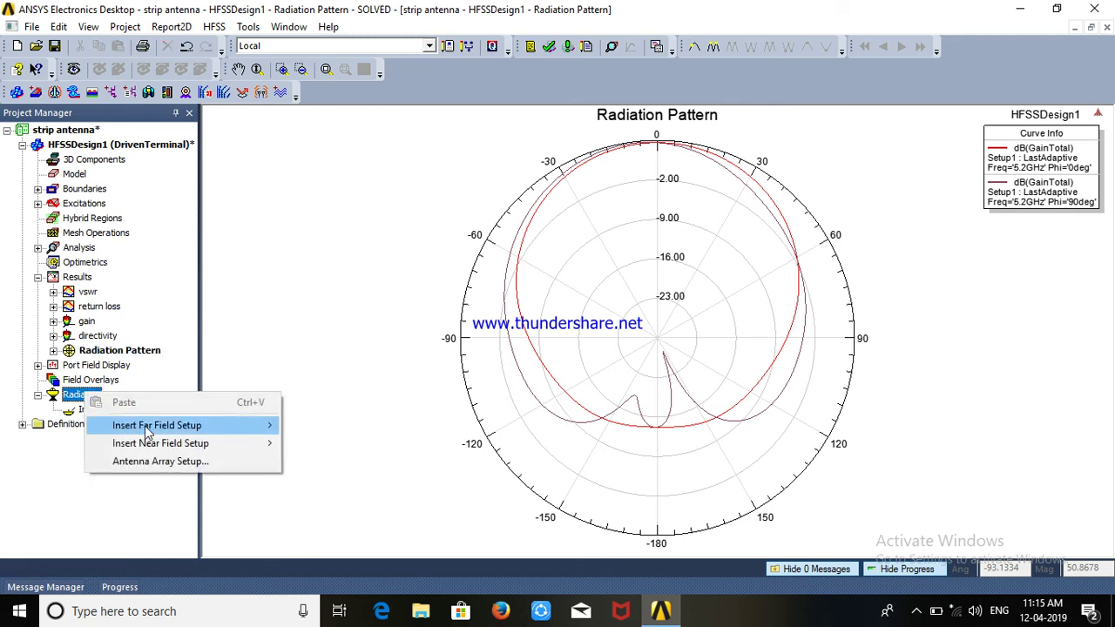
{"action": "mouse_move", "coordinate": [148, 430]}
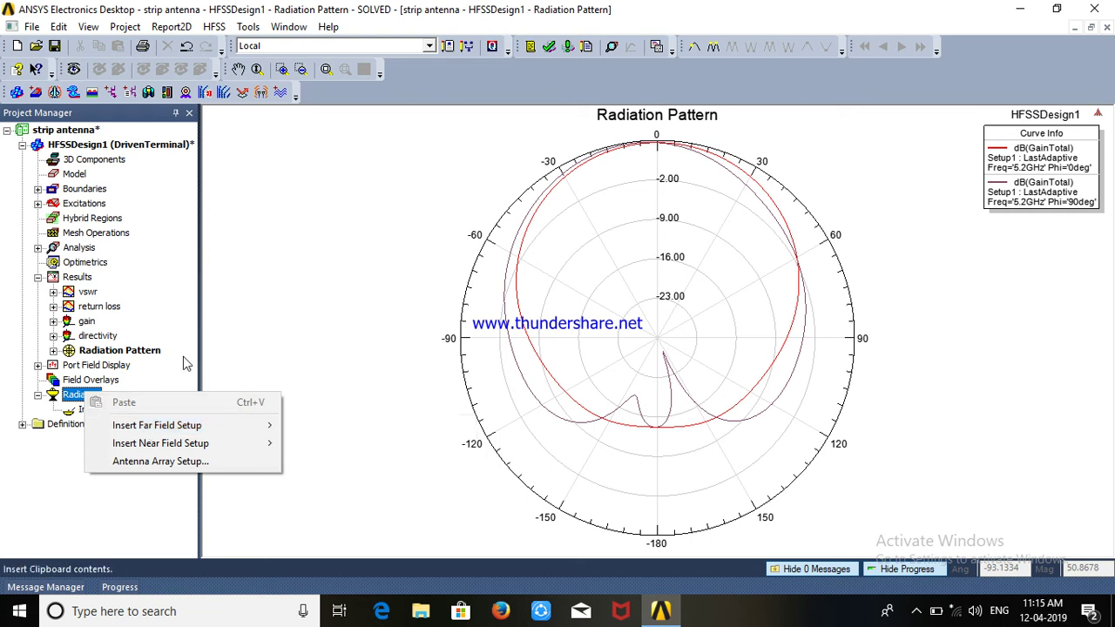
{"action": "left_click", "coordinate": [189, 351]}
{"action": "double_click", "coordinate": [111, 410]}
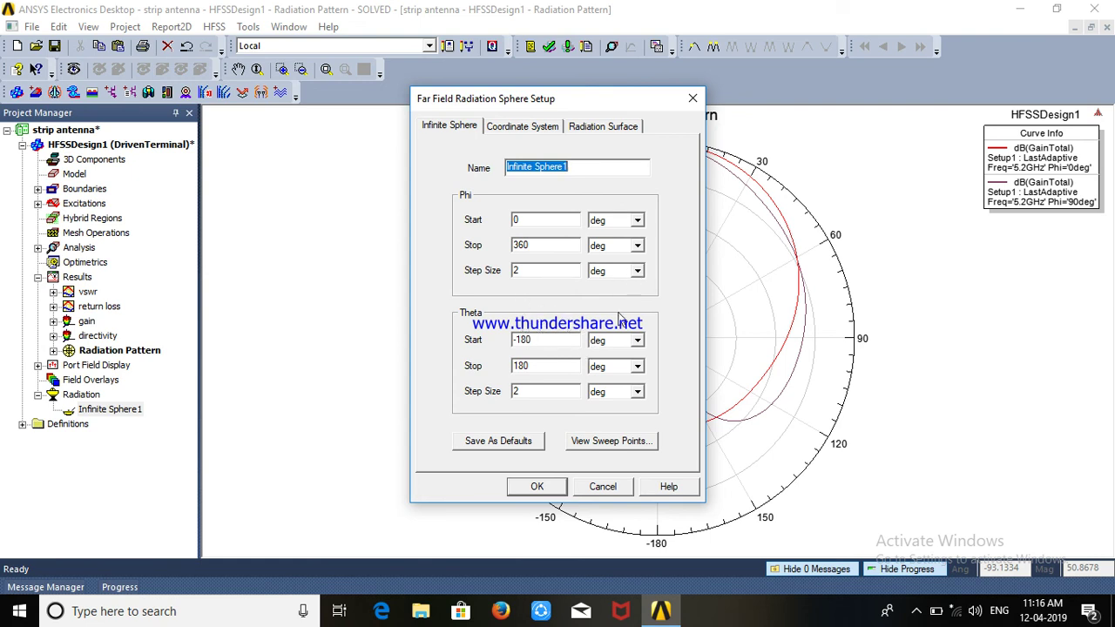
{"action": "left_click", "coordinate": [542, 490]}
{"action": "left_click", "coordinate": [551, 490]}
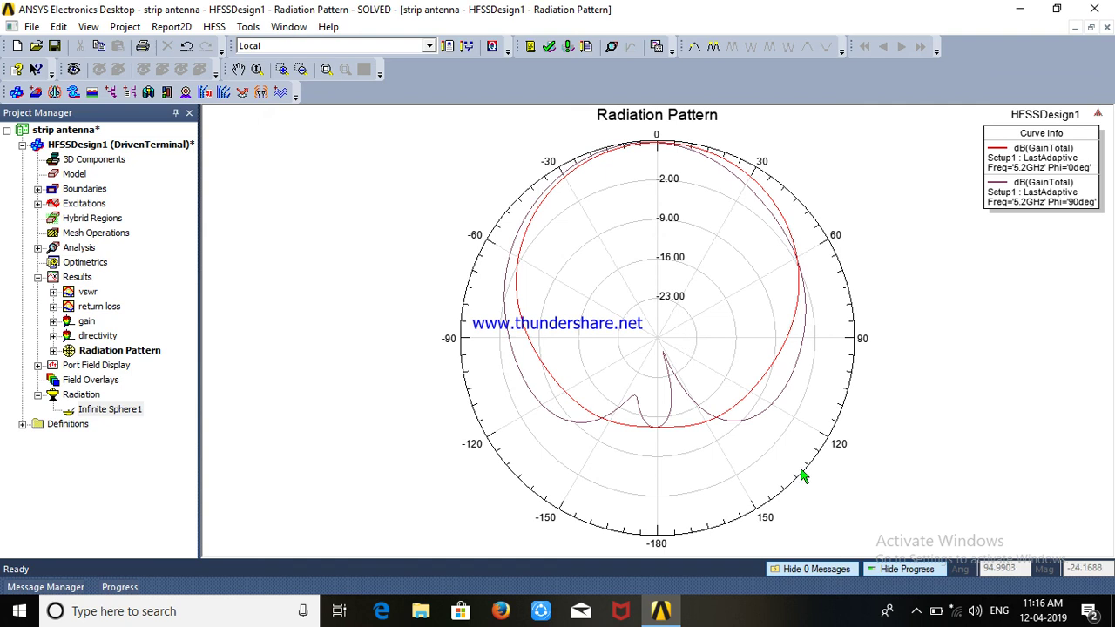
{"action": "left_click", "coordinate": [917, 611]}
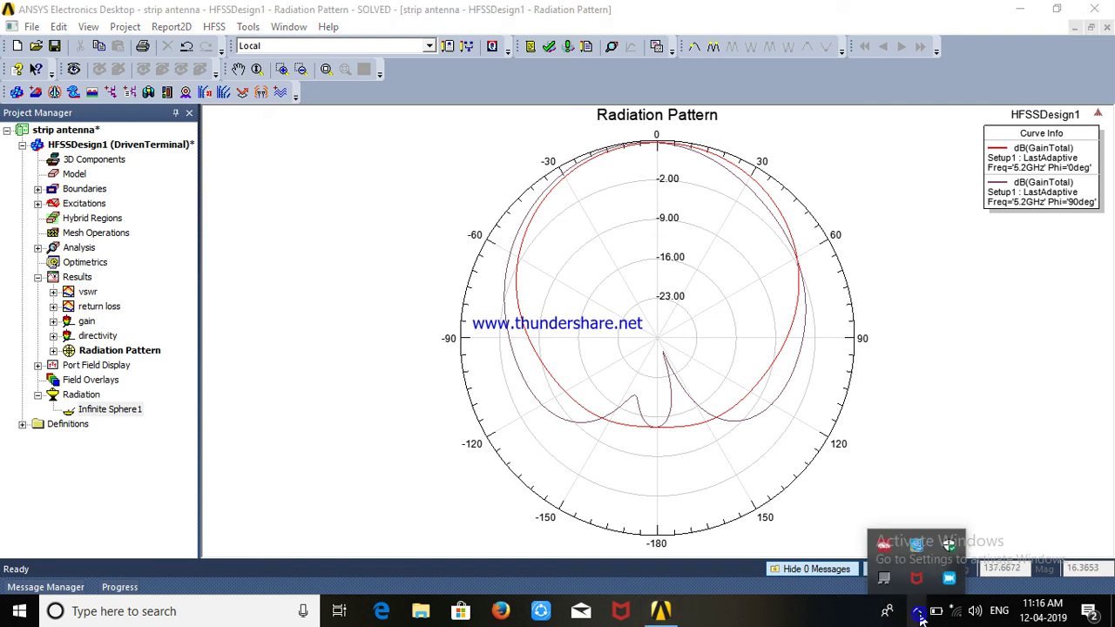
{"action": "right_click", "coordinate": [949, 582]}
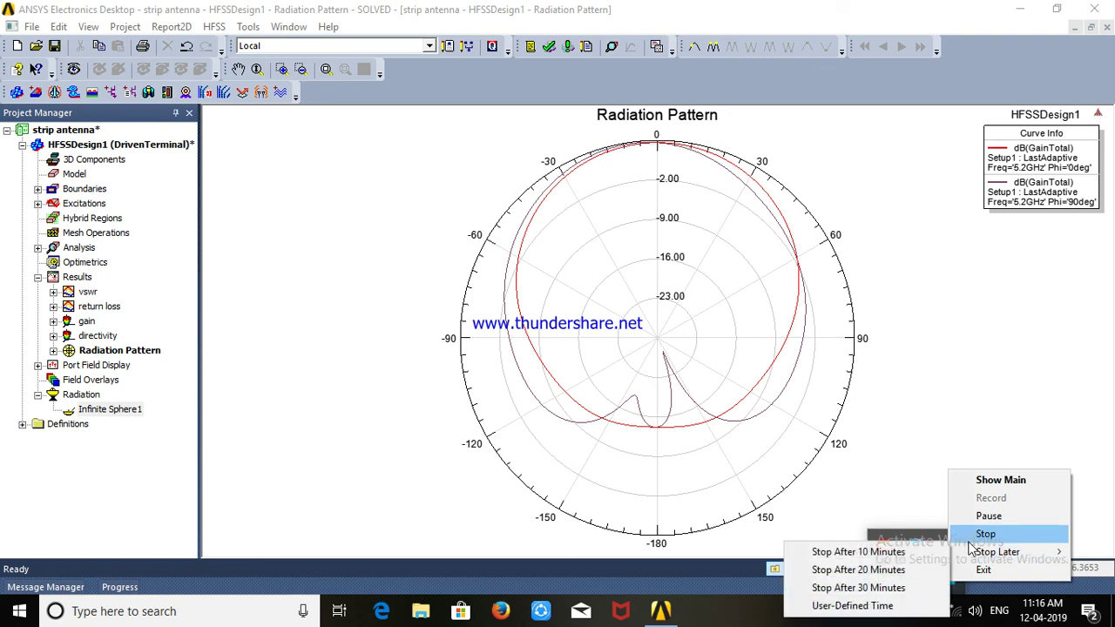